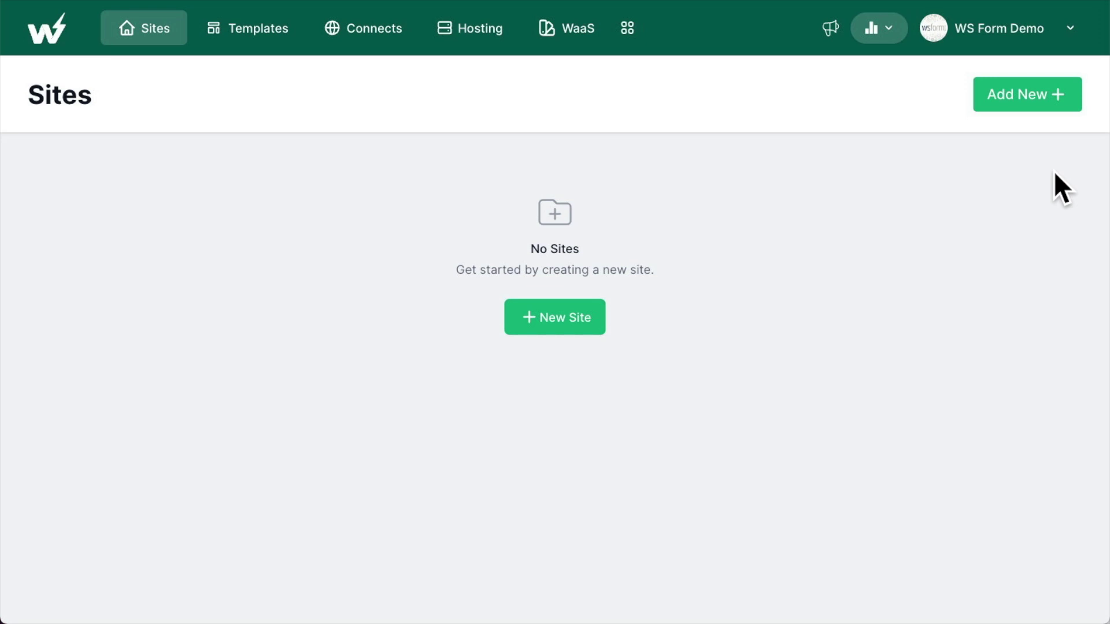
Step: Create a new InstaWP site named my-site with the WS Form LITE plugin included
click(996, 104)
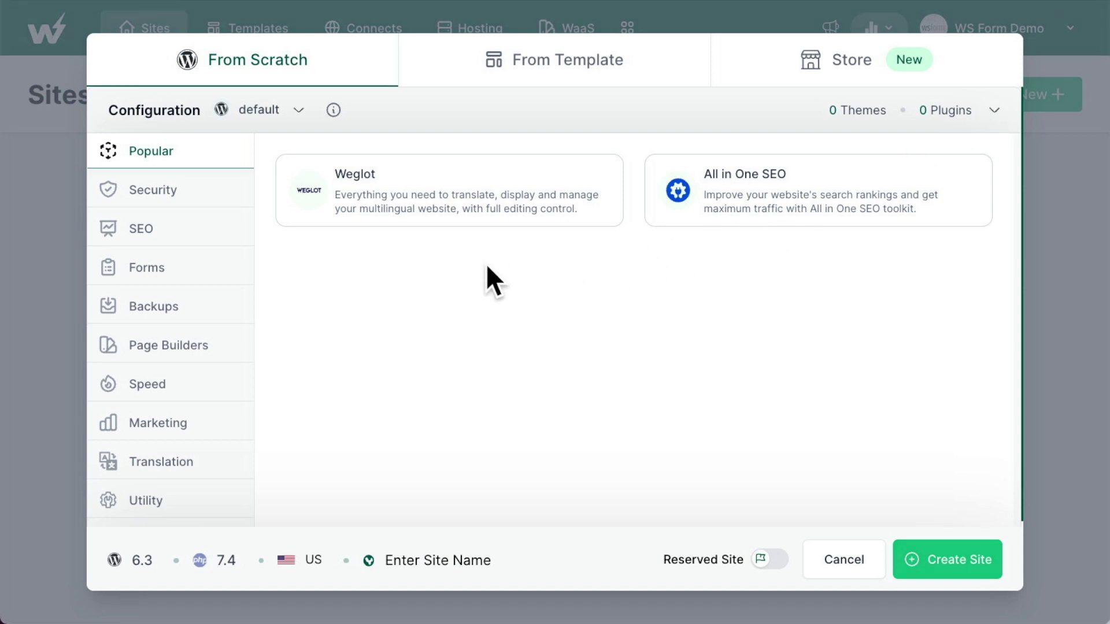
click(211, 269)
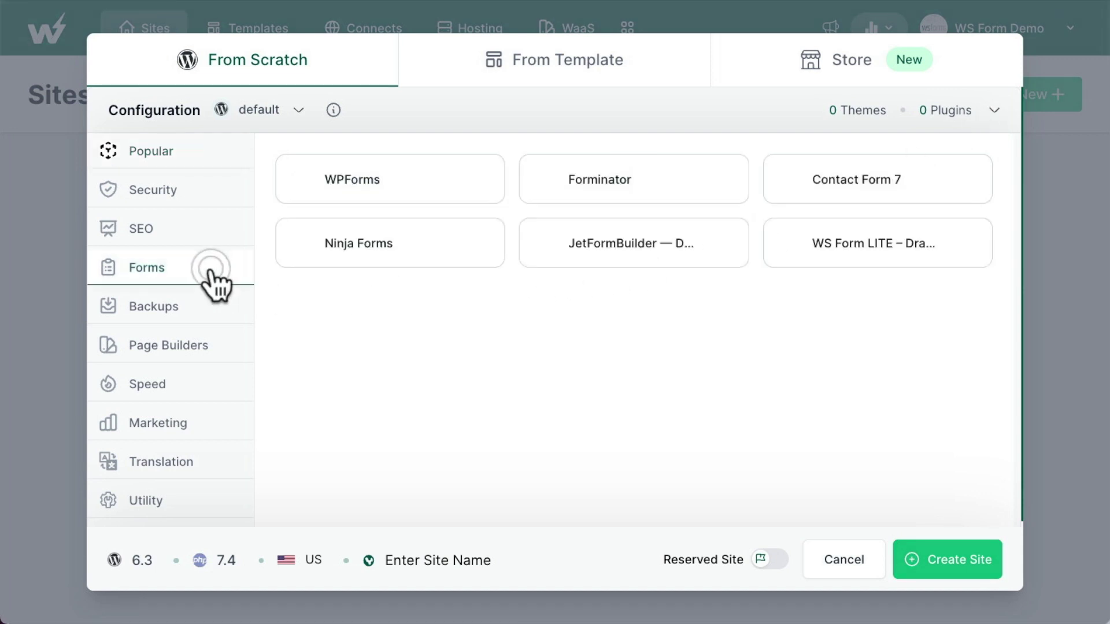
click(814, 247)
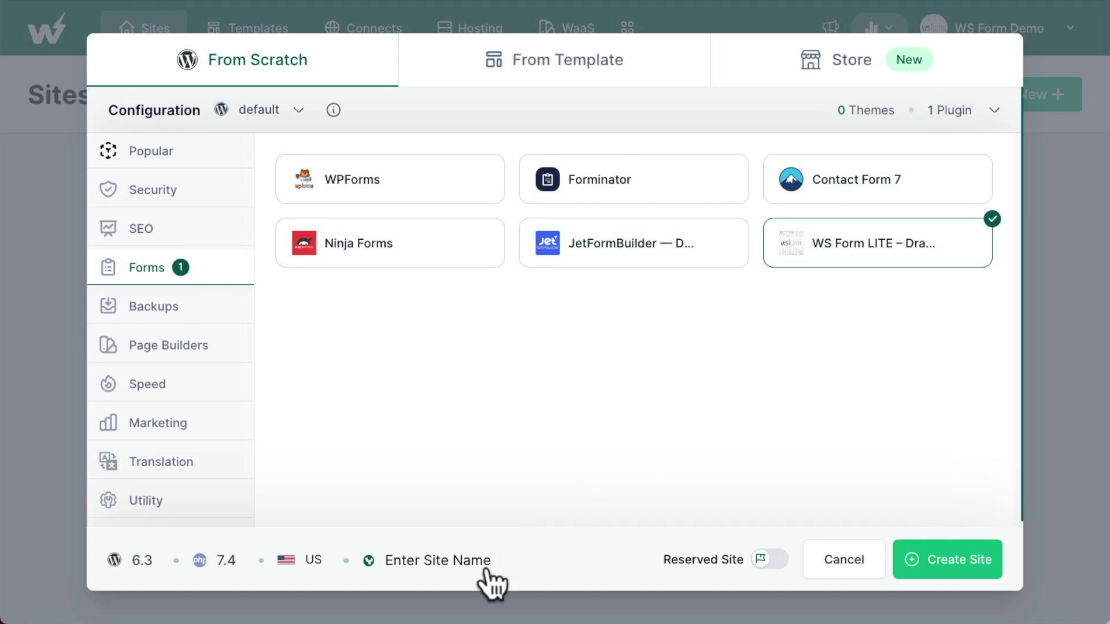
click(464, 561)
text(my-site)
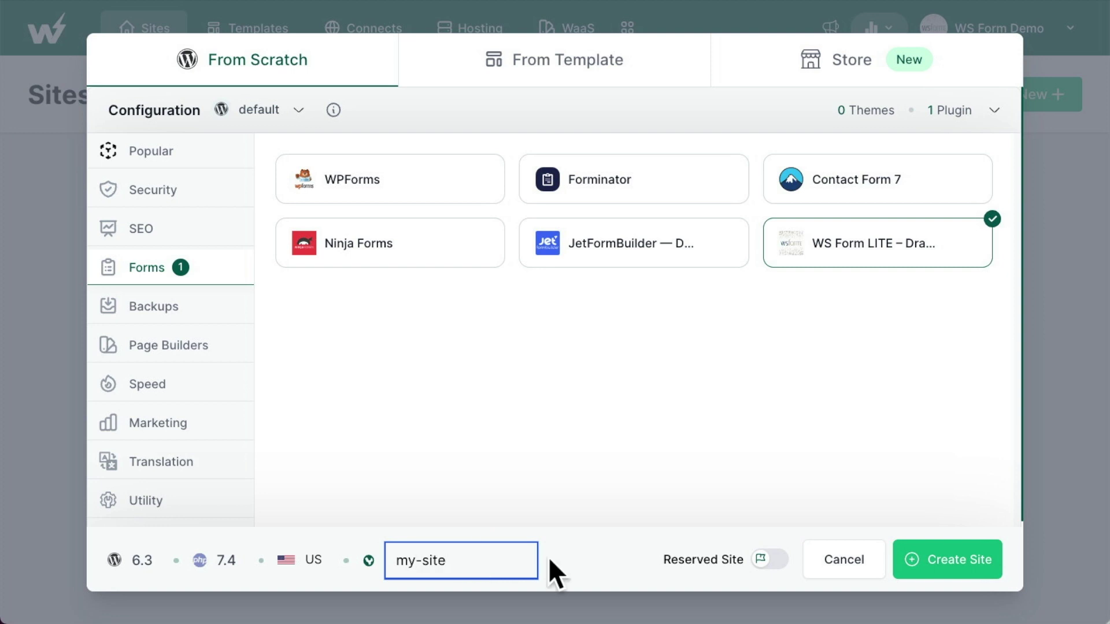
click(960, 562)
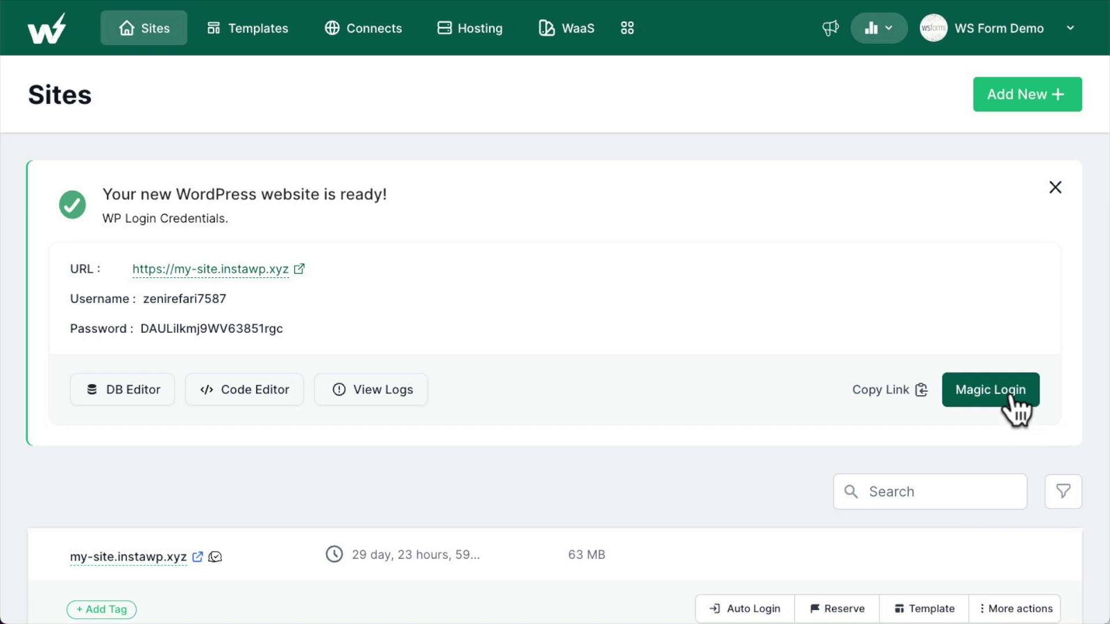
Step: Save my-site as a shared, instant template named My Site Template after magic login
click(991, 389)
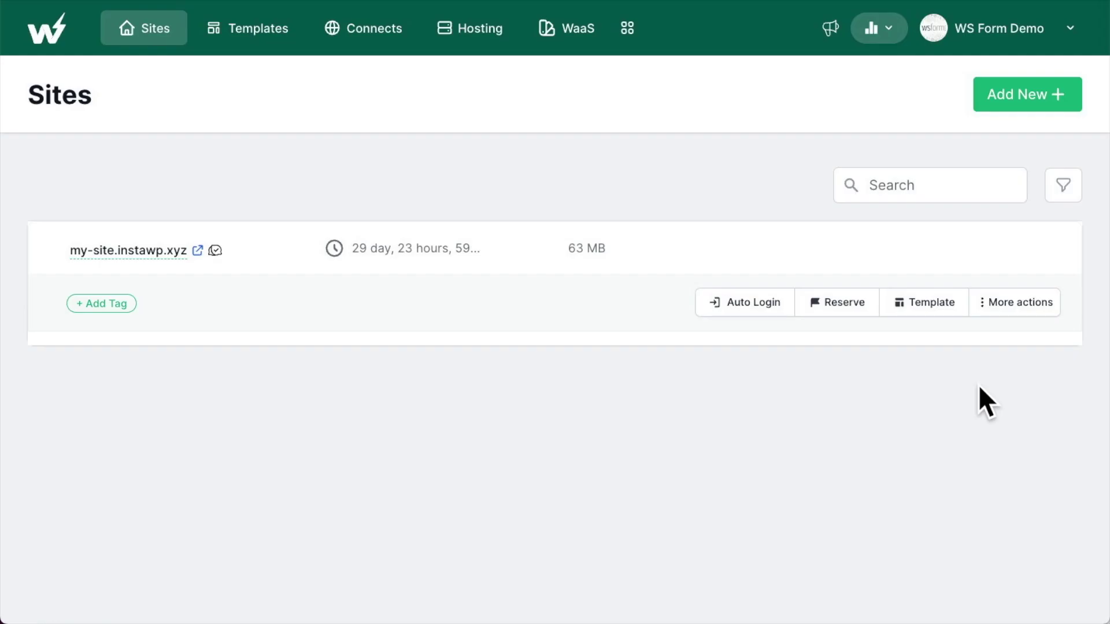
click(914, 306)
text(My Site Template)
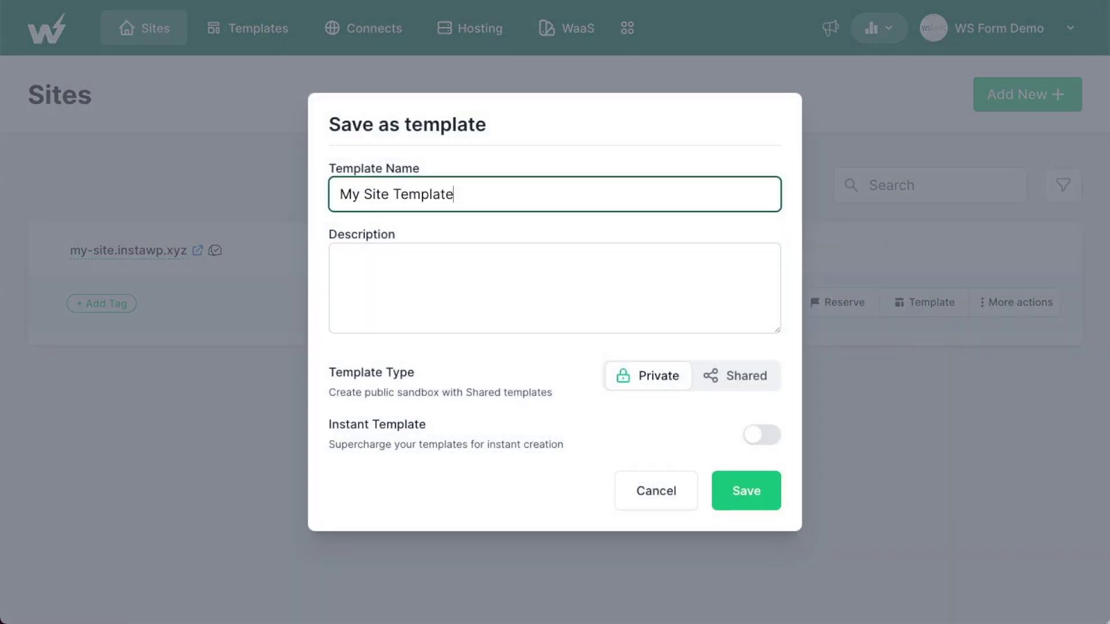
click(744, 382)
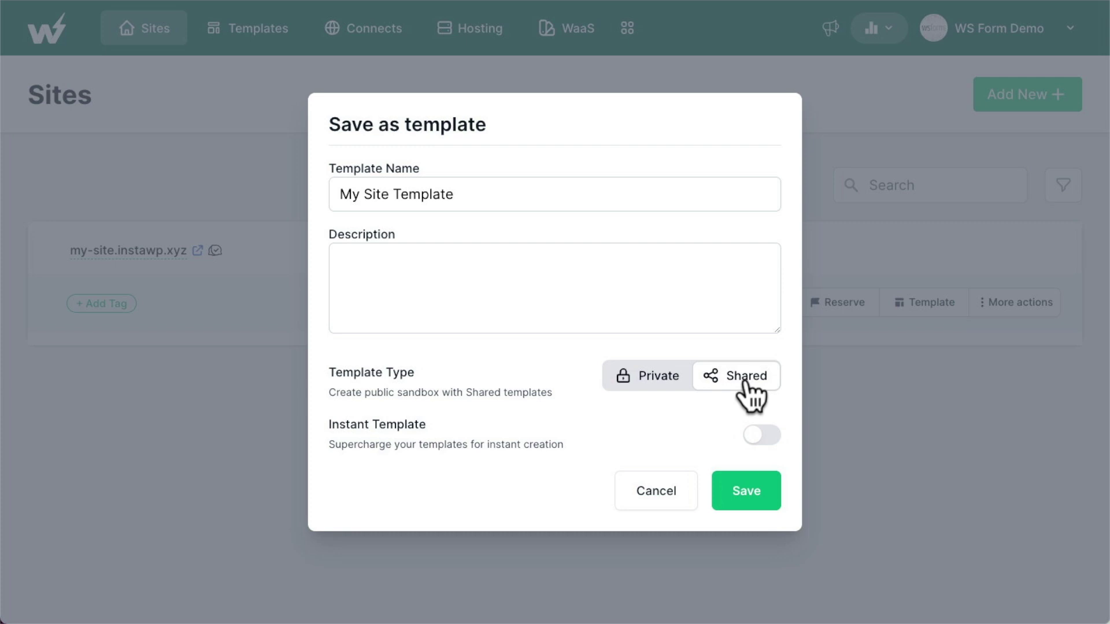
click(759, 436)
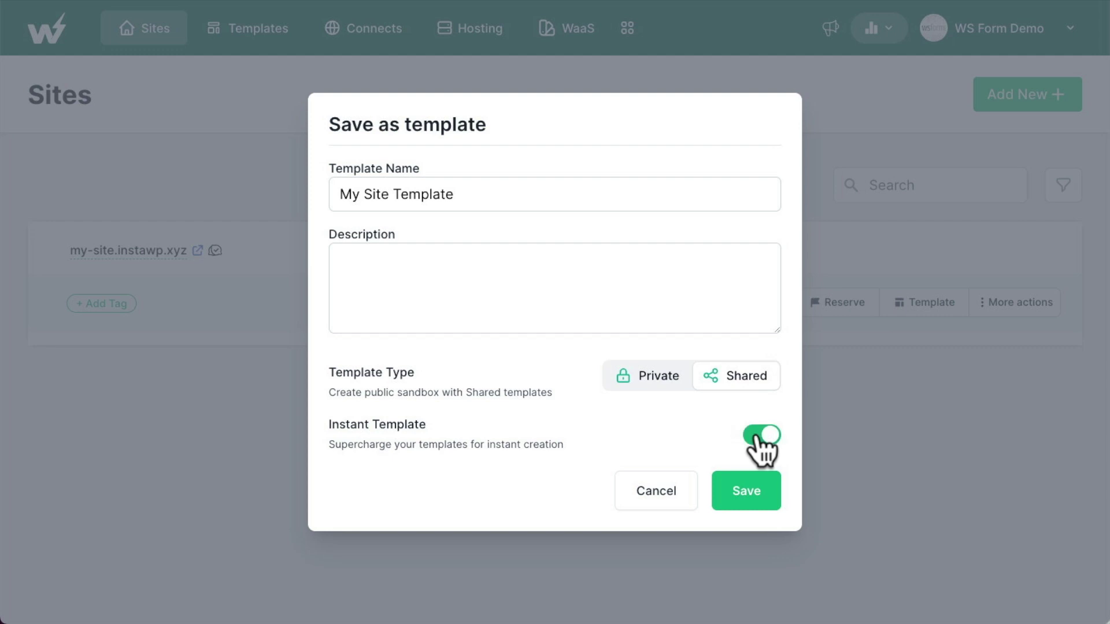
click(753, 491)
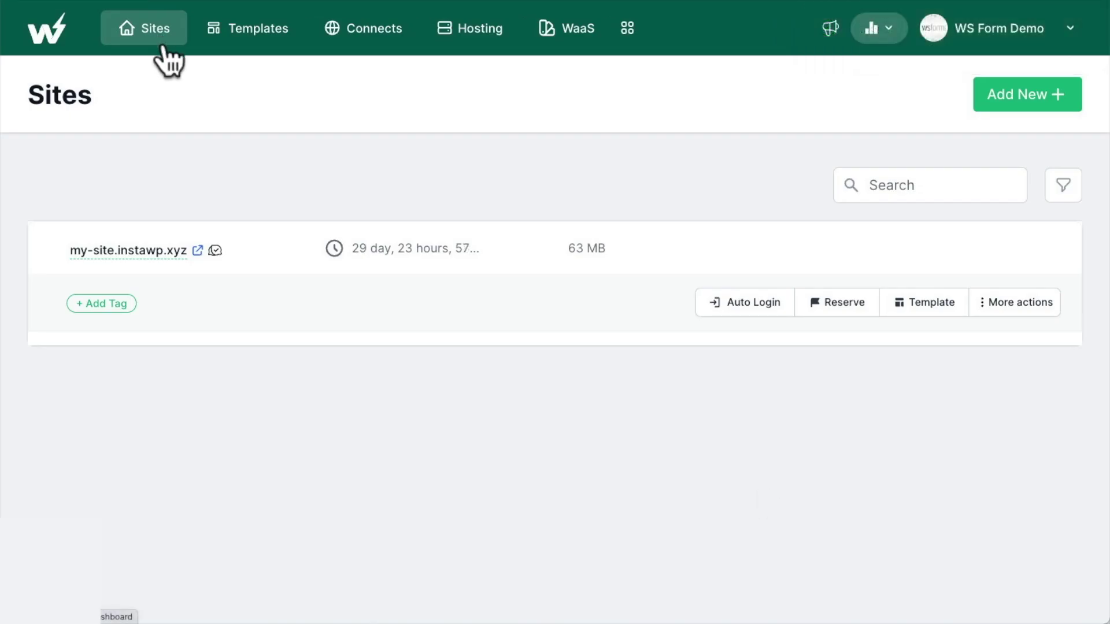
Step: Show the Shared templates list where My Site Template appears as Ready
click(260, 34)
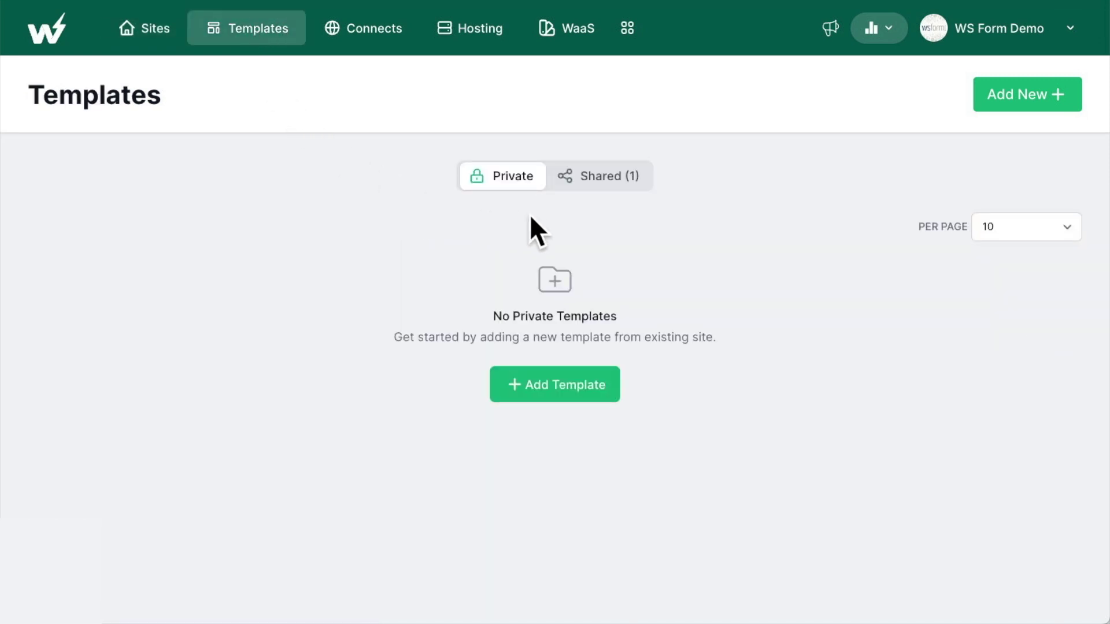
click(604, 177)
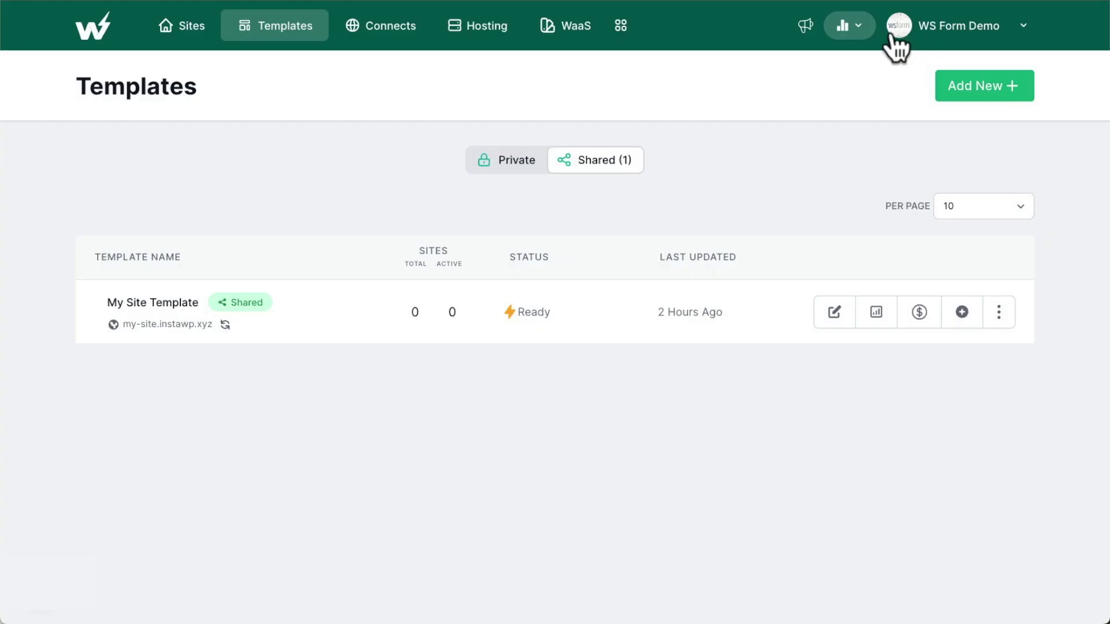
Step: Reach the API Token page under My Account from the account menu
click(895, 37)
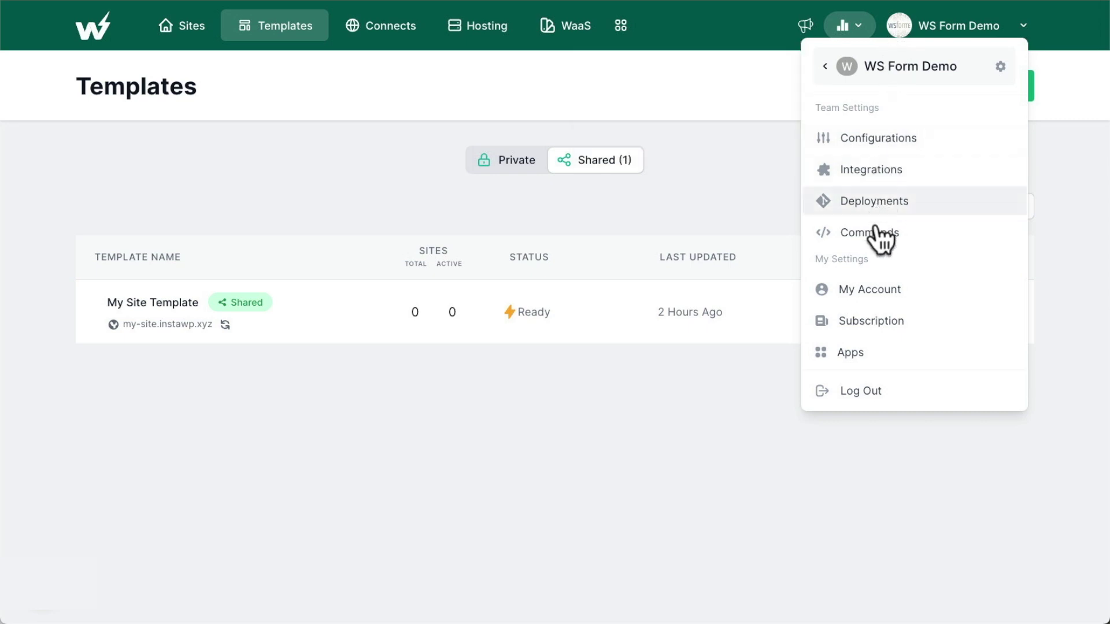
click(886, 292)
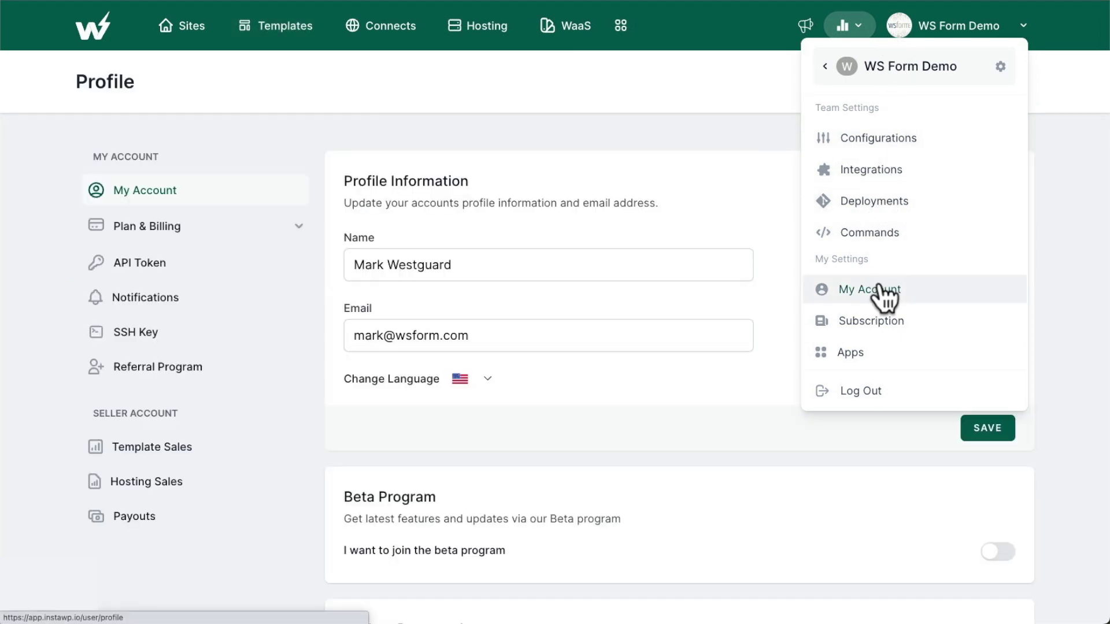
click(165, 266)
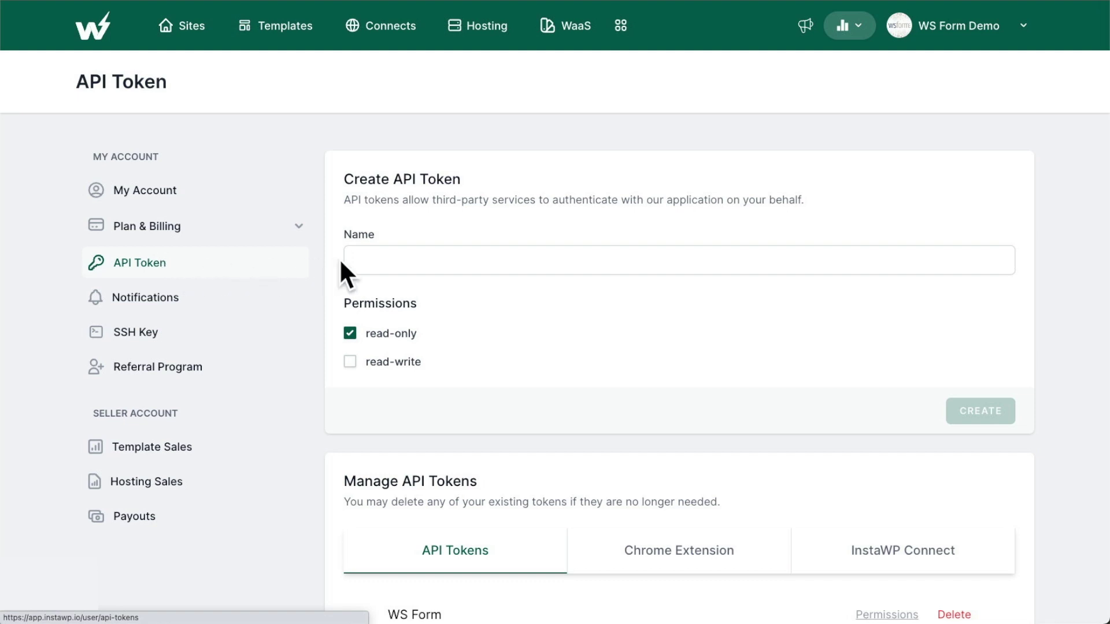
Step: Generate a read-write API token named WS Form and copy it
click(379, 259)
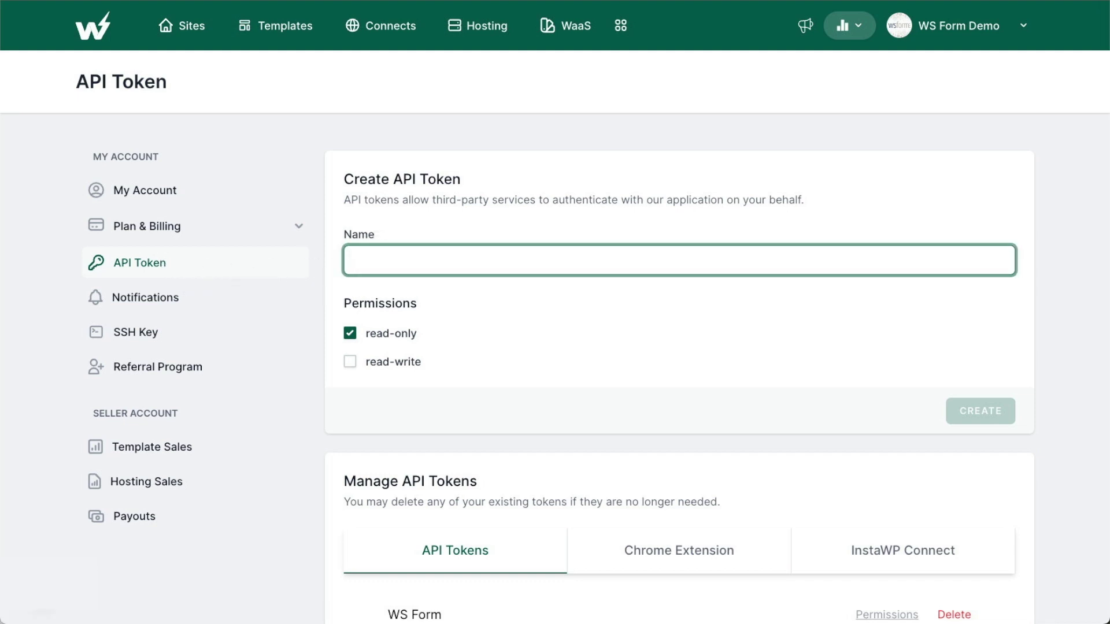
text(WS Form)
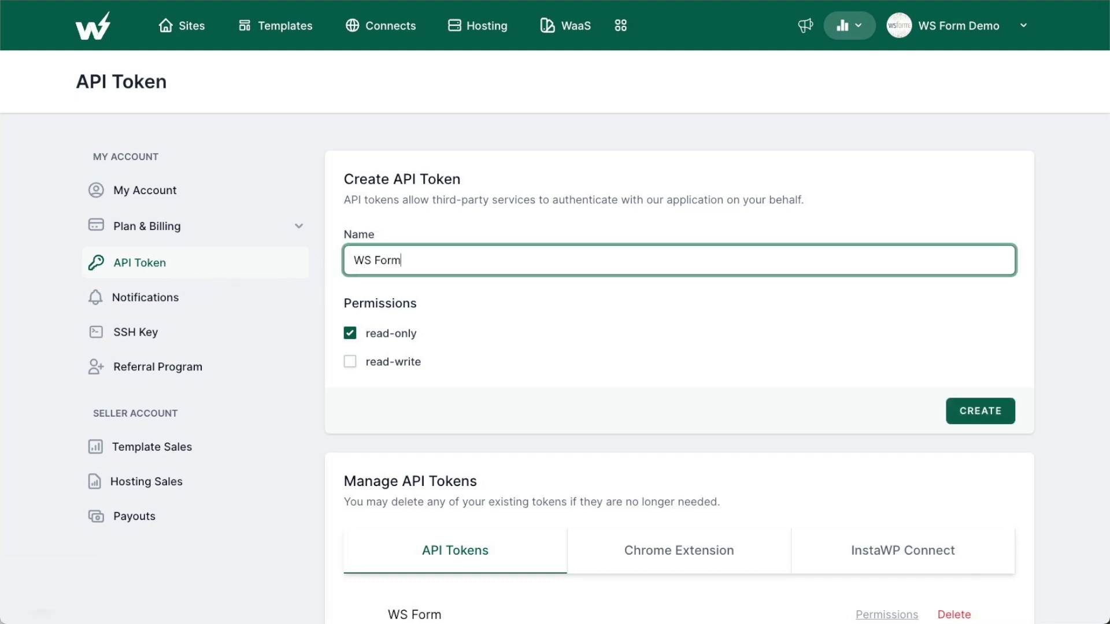
click(350, 362)
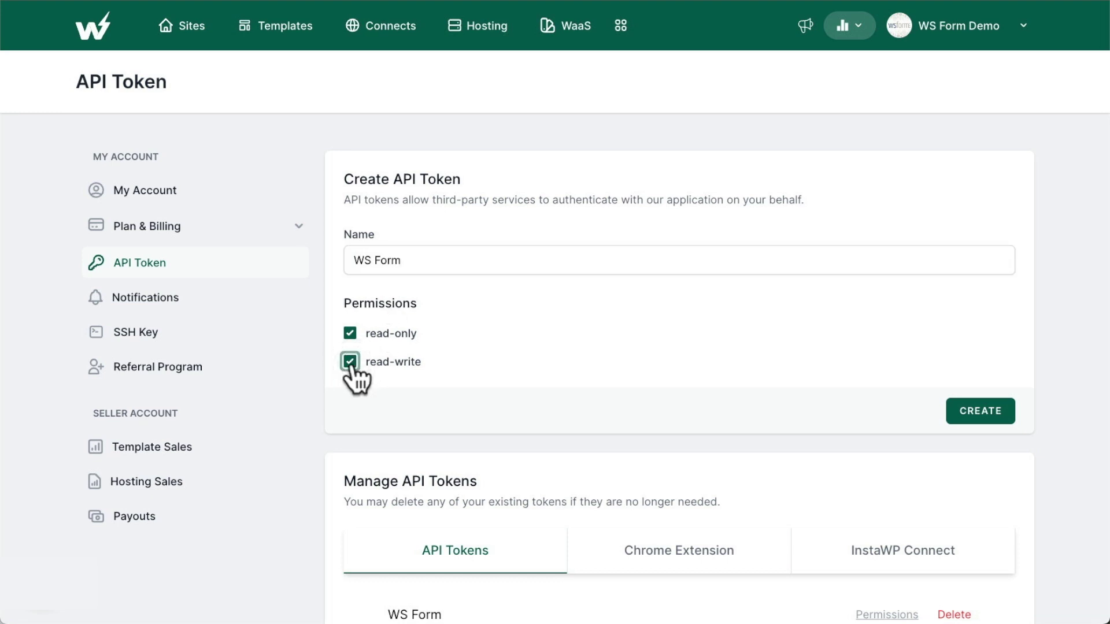
click(979, 415)
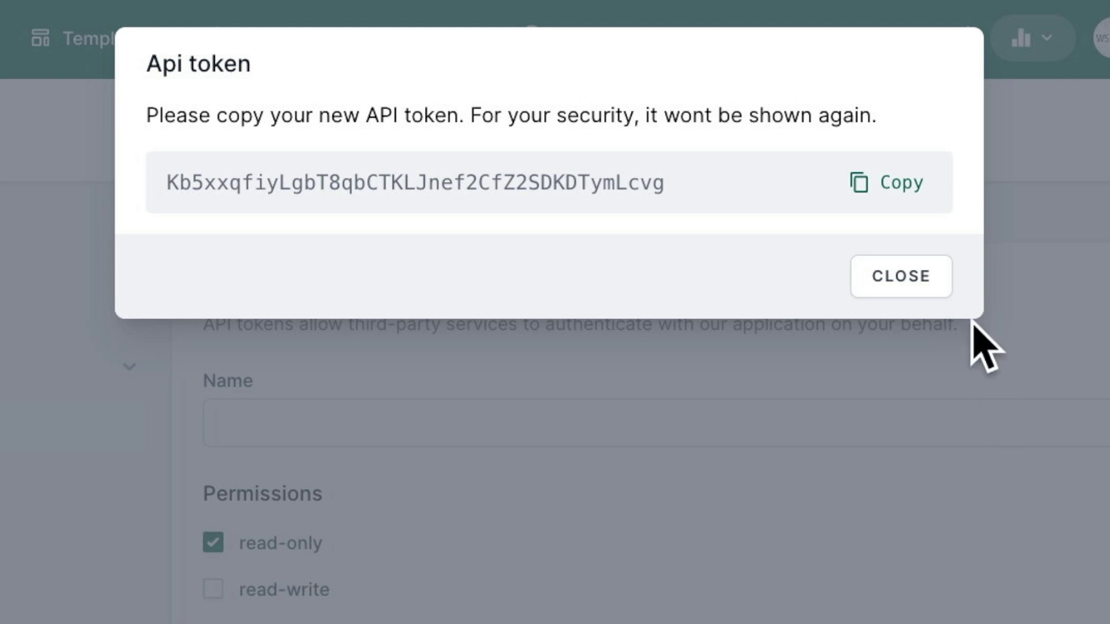
click(902, 183)
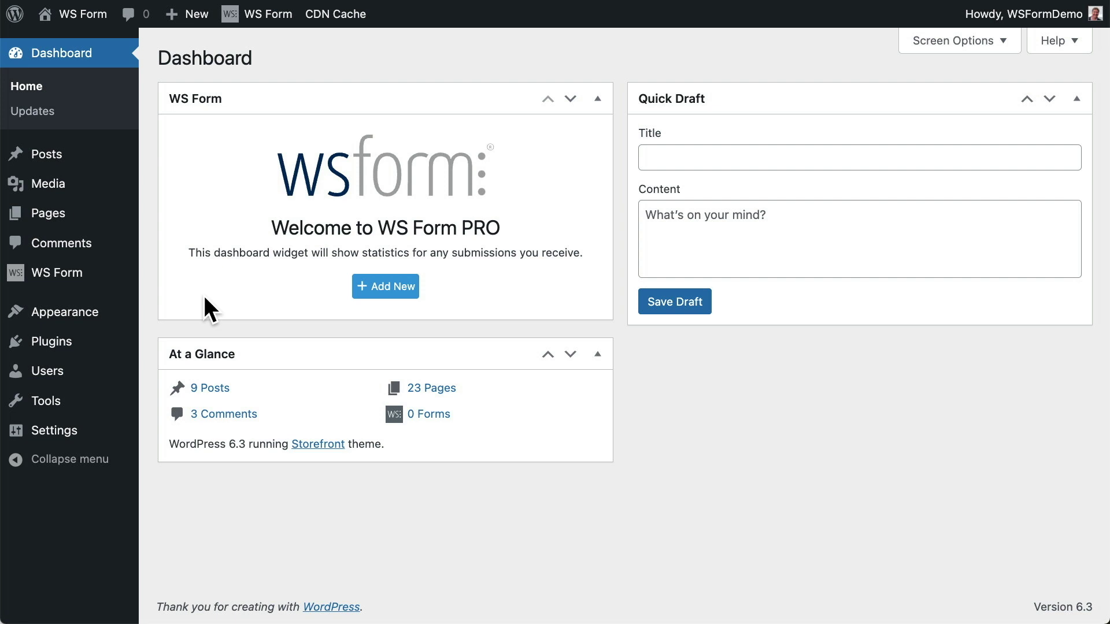
mouse_move(57, 272)
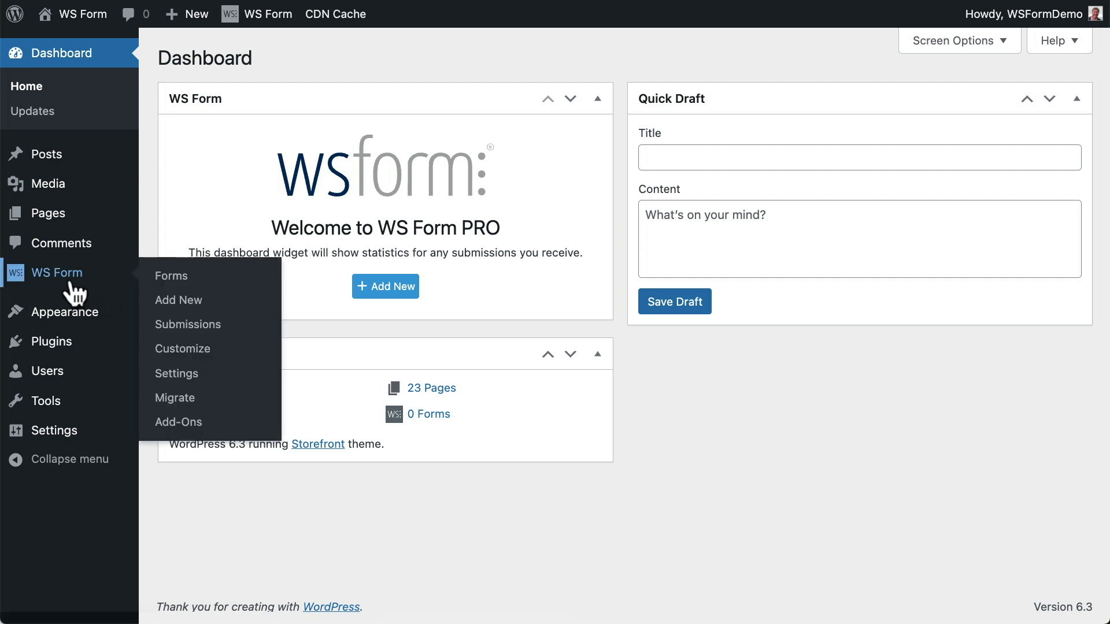
Step: Paste the copied token into WS Form's InstaWP API Token setting and save changes
click(178, 375)
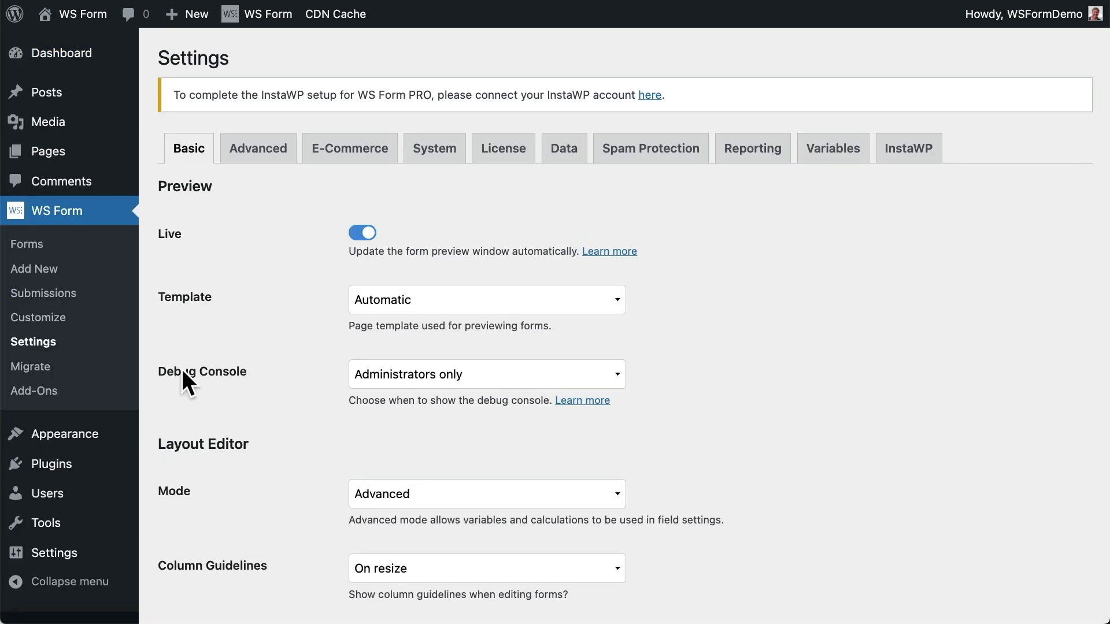
click(905, 153)
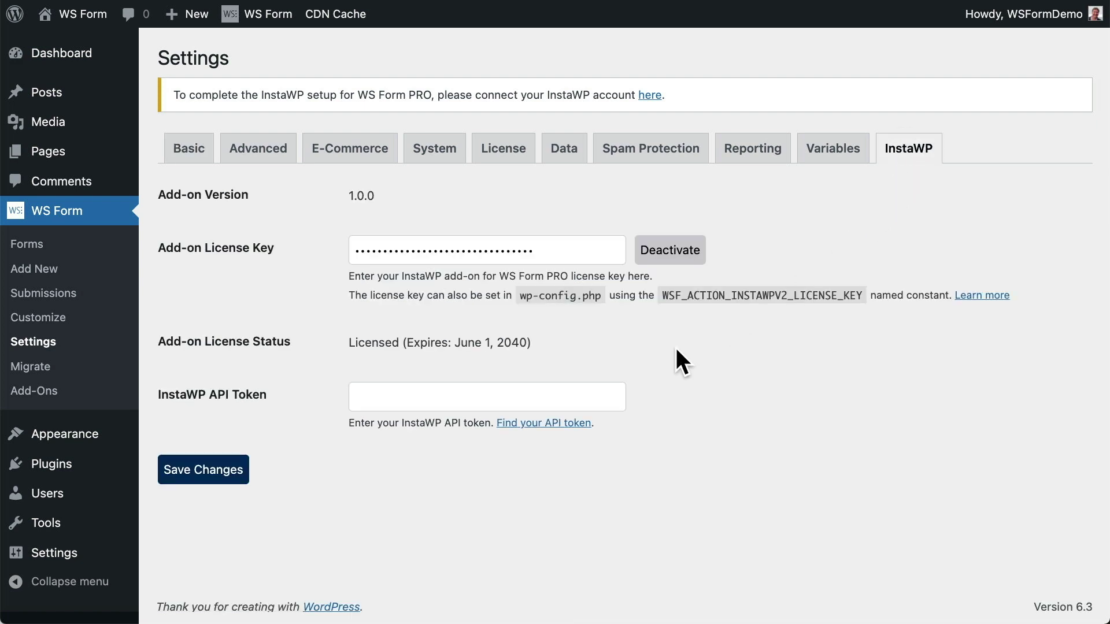
click(581, 396)
key(ctrl+v)
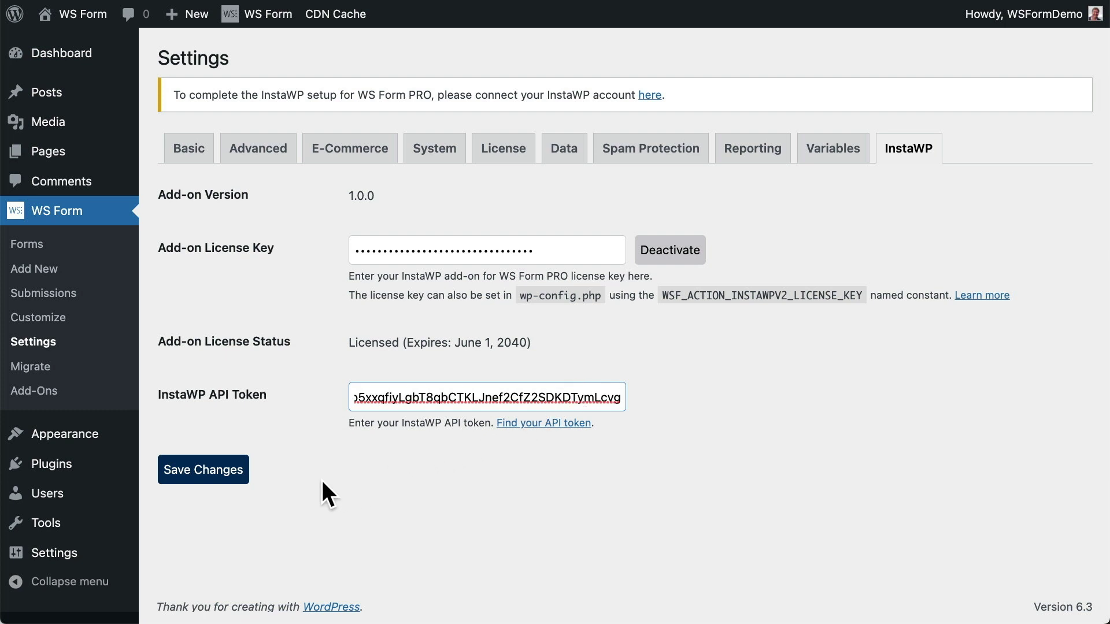
click(217, 479)
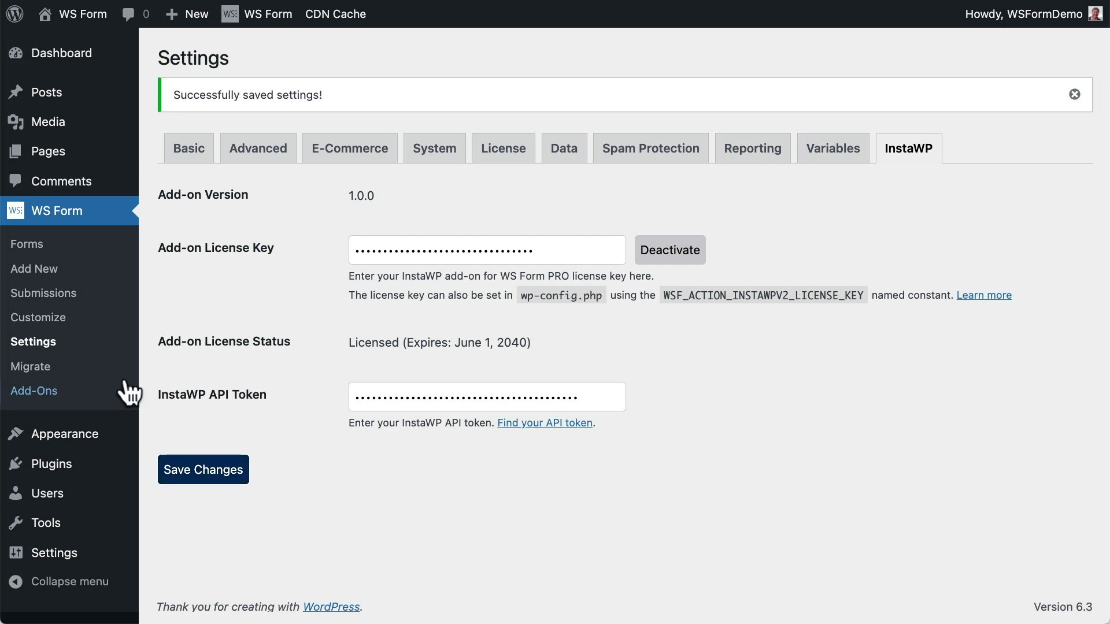
Step: Create a form from the InstaWP Tpl: My Site Template (Shared) template, keeping the Email field width
click(42, 279)
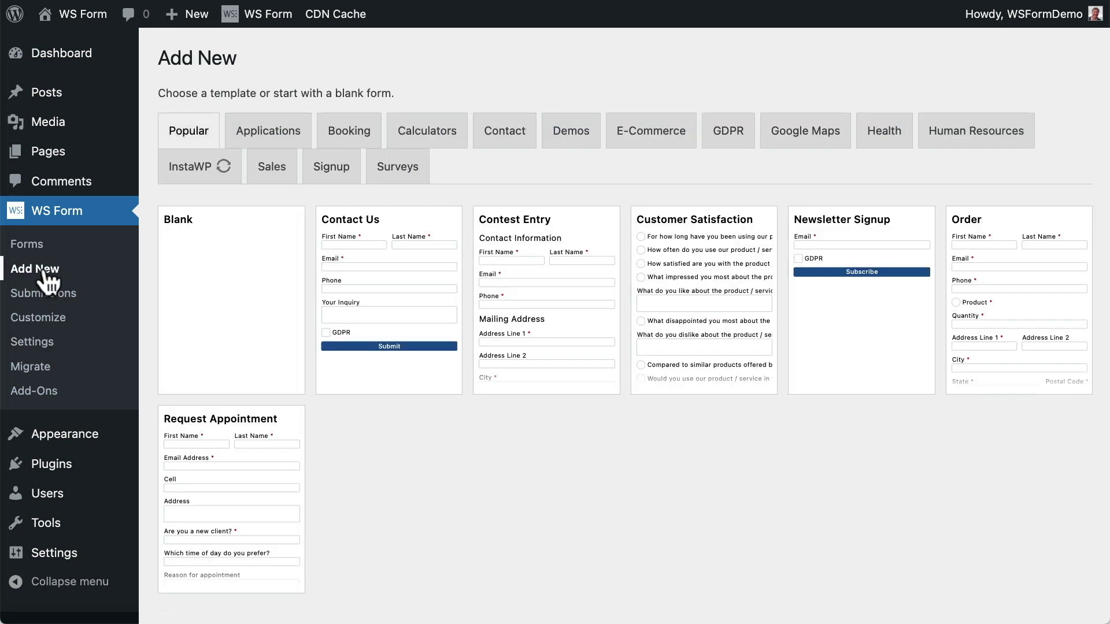
click(183, 170)
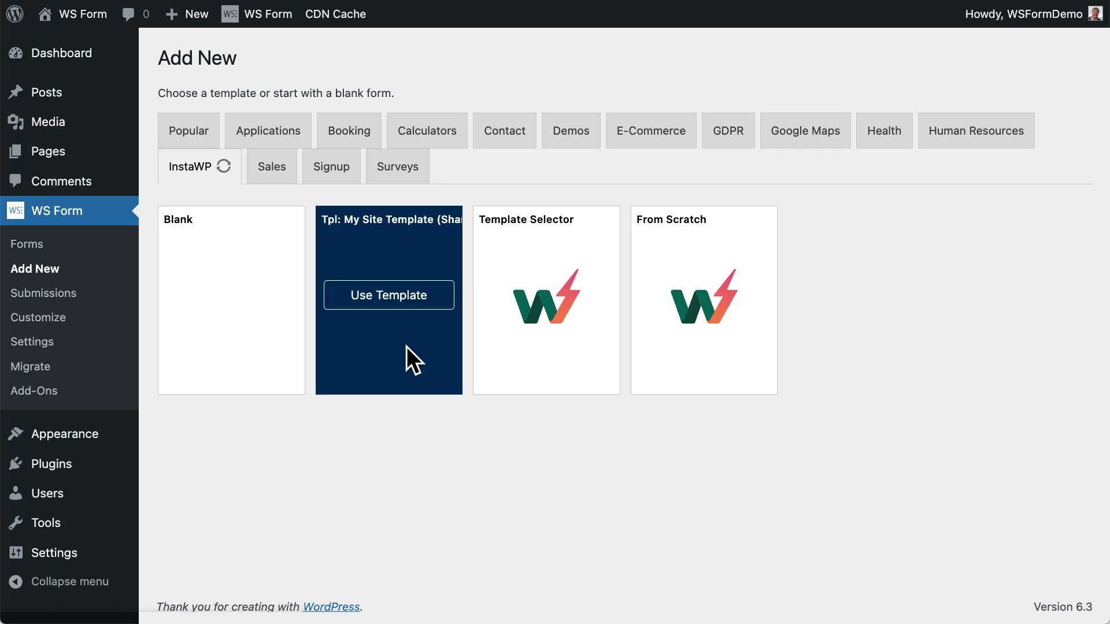
click(395, 297)
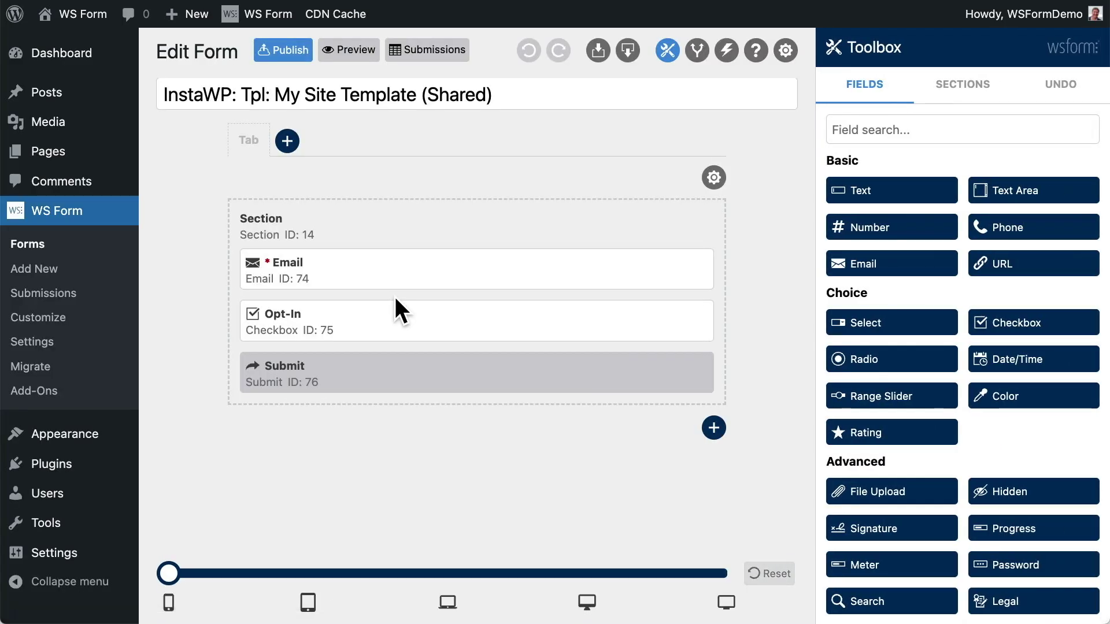
mouse_move(704, 270)
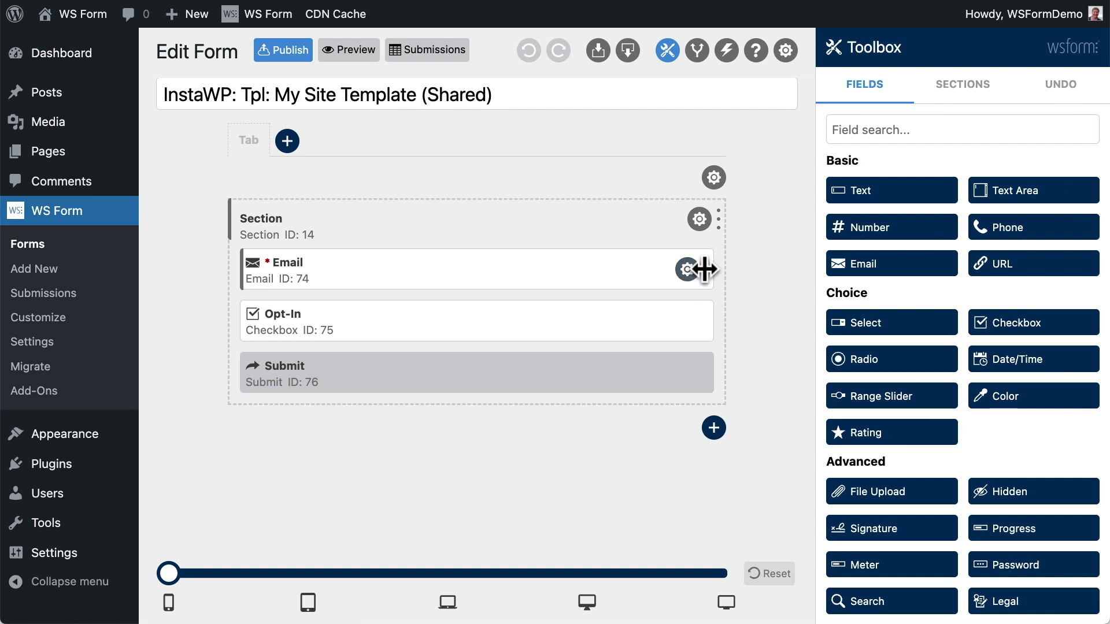
drag(704, 270, 723, 288)
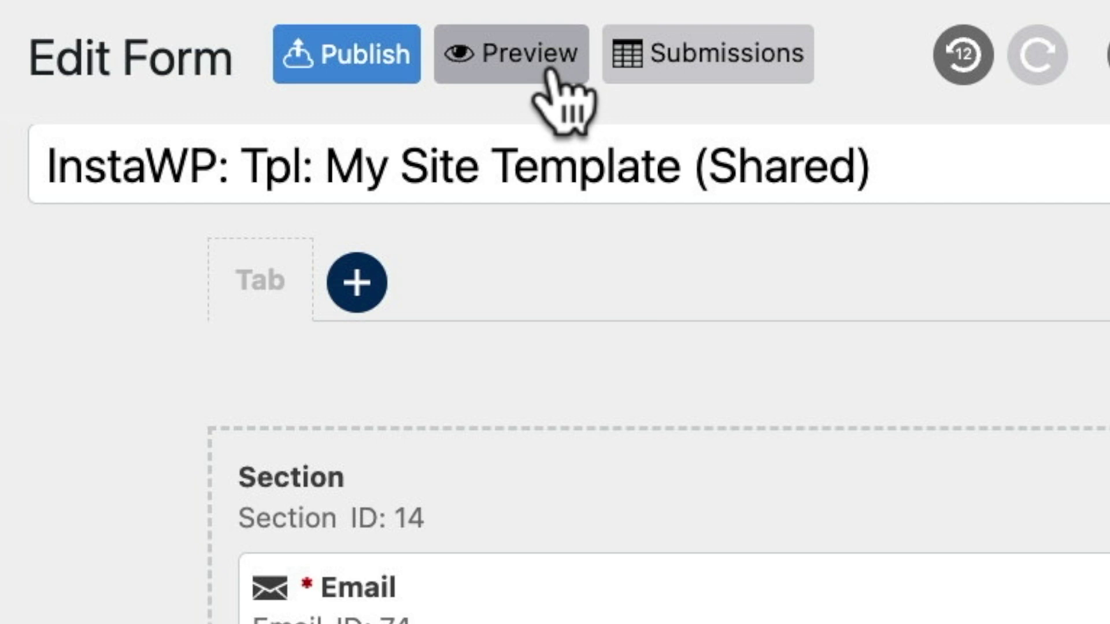
Step: Submit the preview form with an email entered and the opt-in checkbox ticked
click(248, 218)
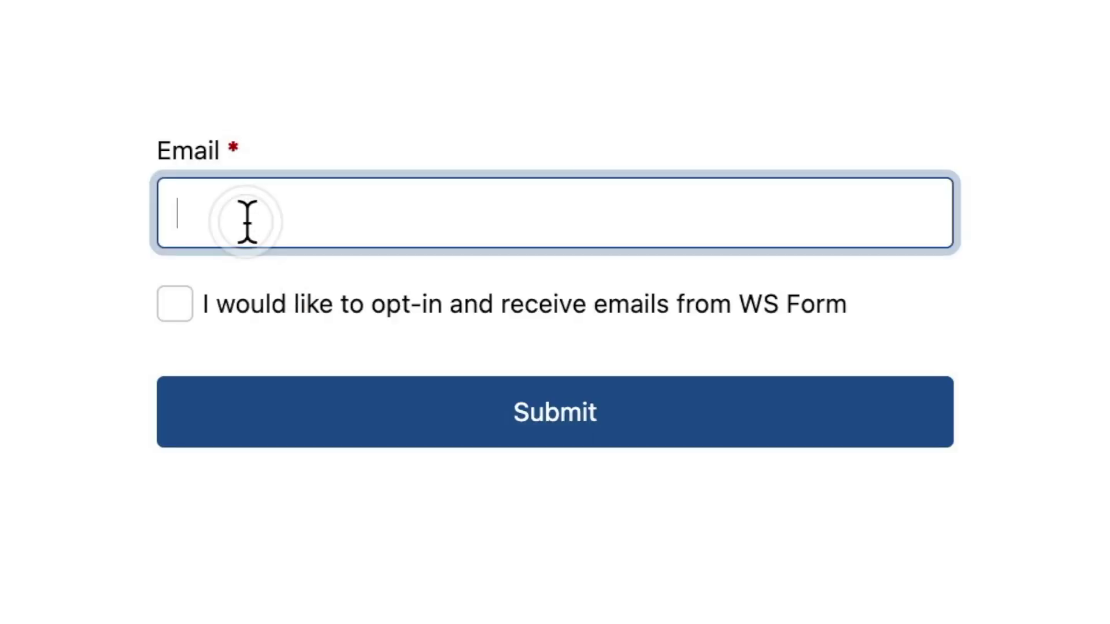
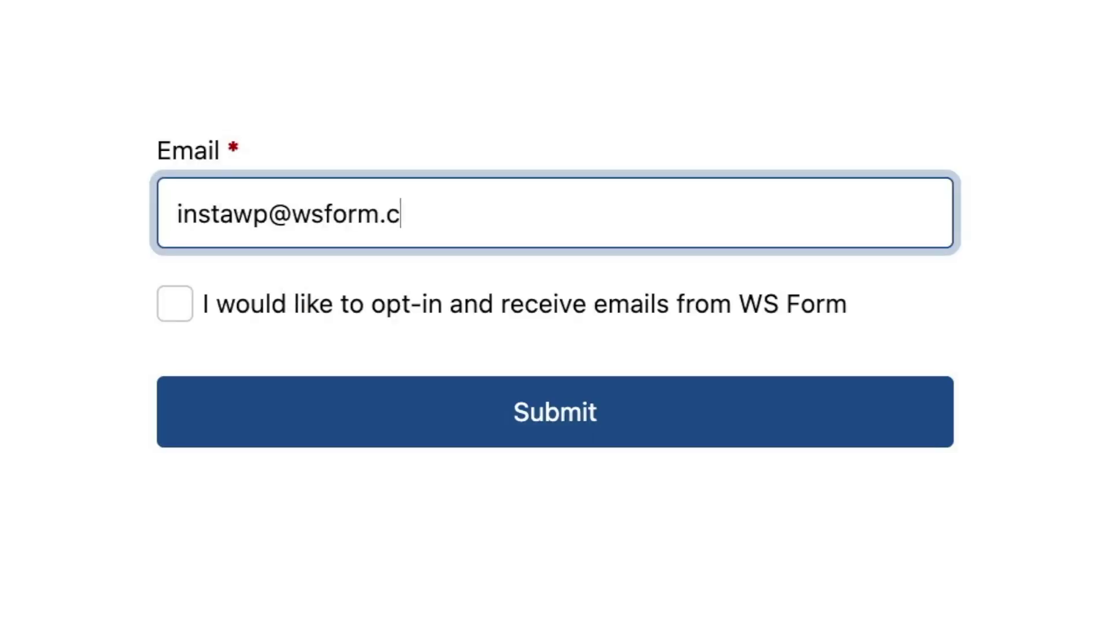
click(178, 305)
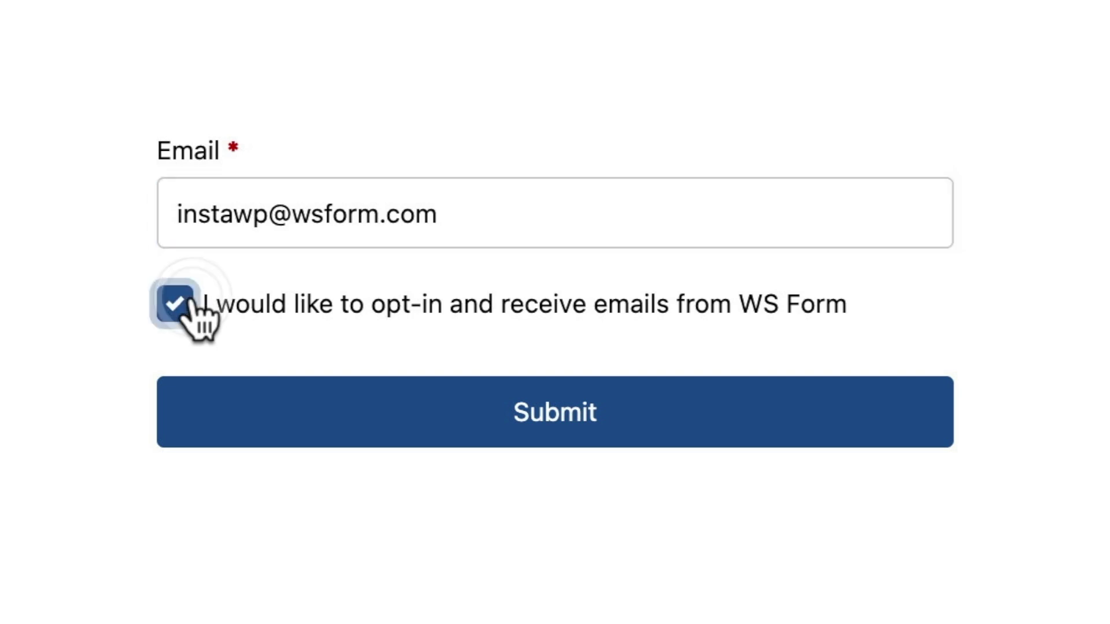
click(400, 415)
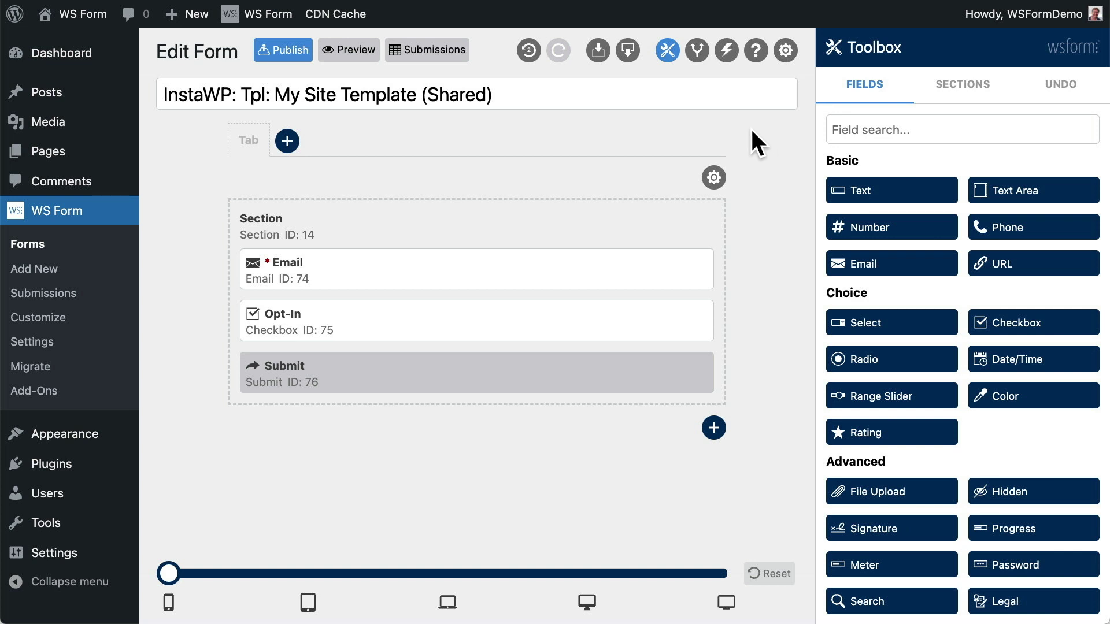
Step: Disable the Show Message action and inspect the Redirect action's settings
click(727, 59)
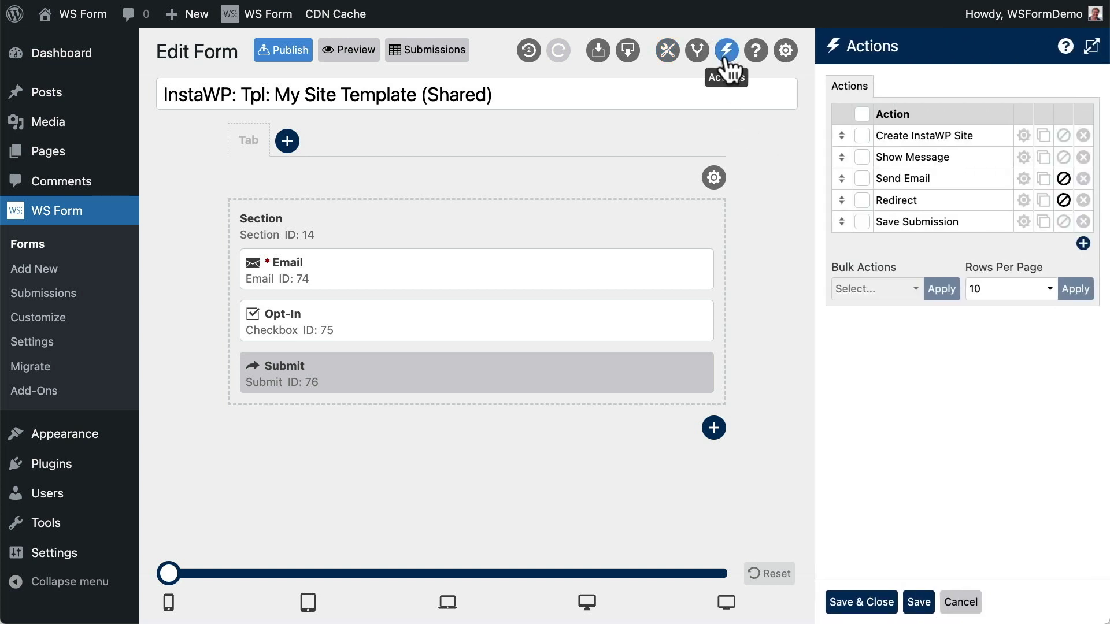
click(1064, 157)
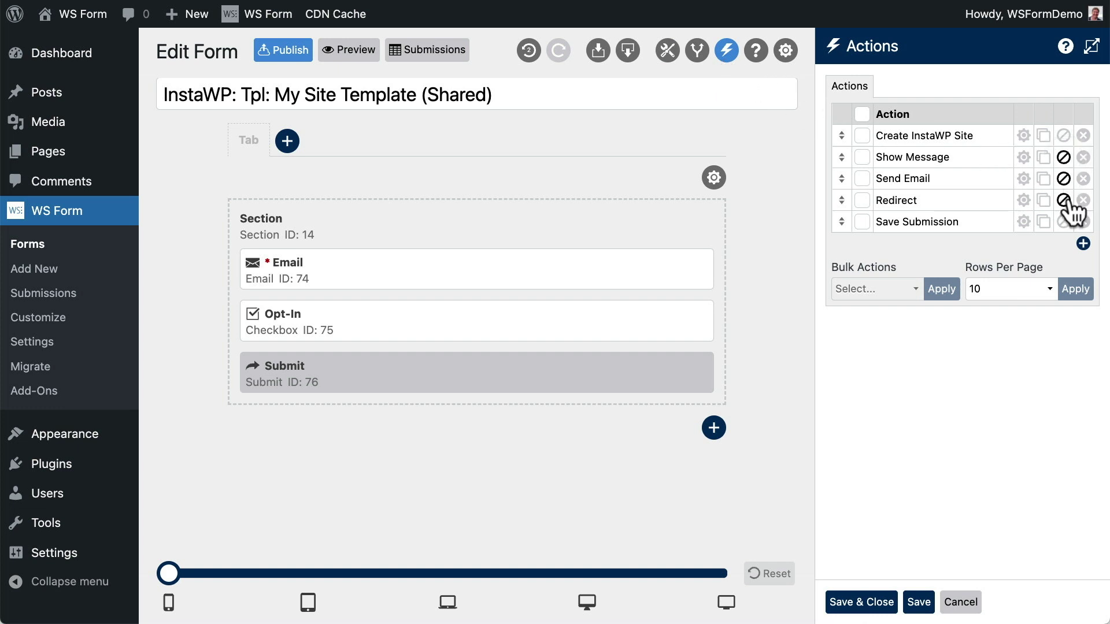
click(1023, 201)
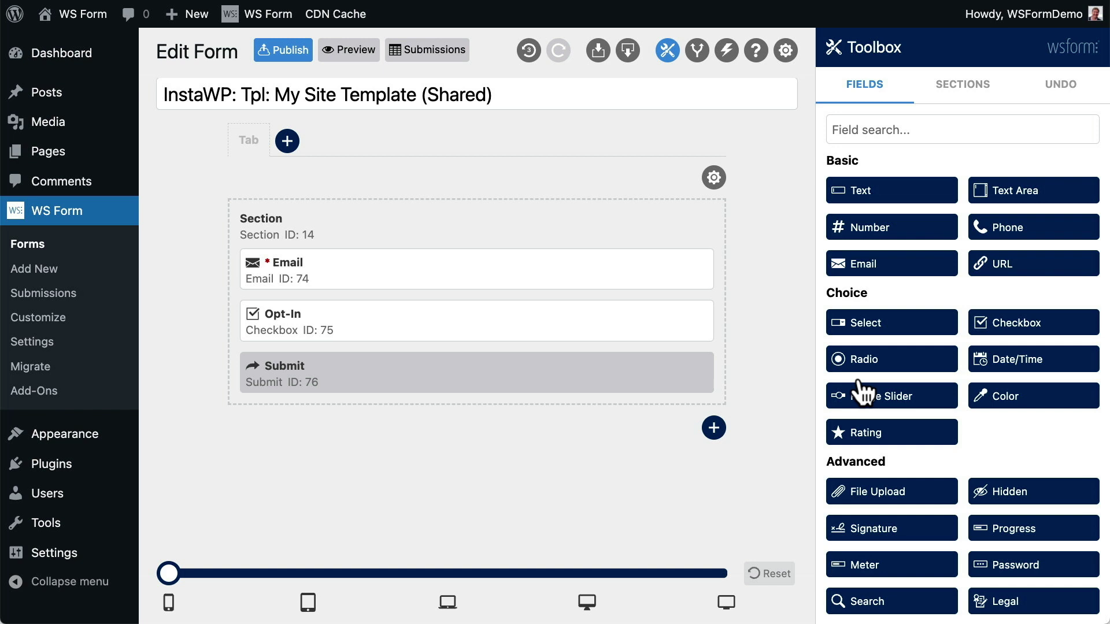
Step: Add a Select field above Email with Data Source InstaWP Templates and retrieve the templates
mouse_move(868, 321)
mouse_down()
mouse_move(396, 281)
mouse_move(332, 255)
mouse_up()
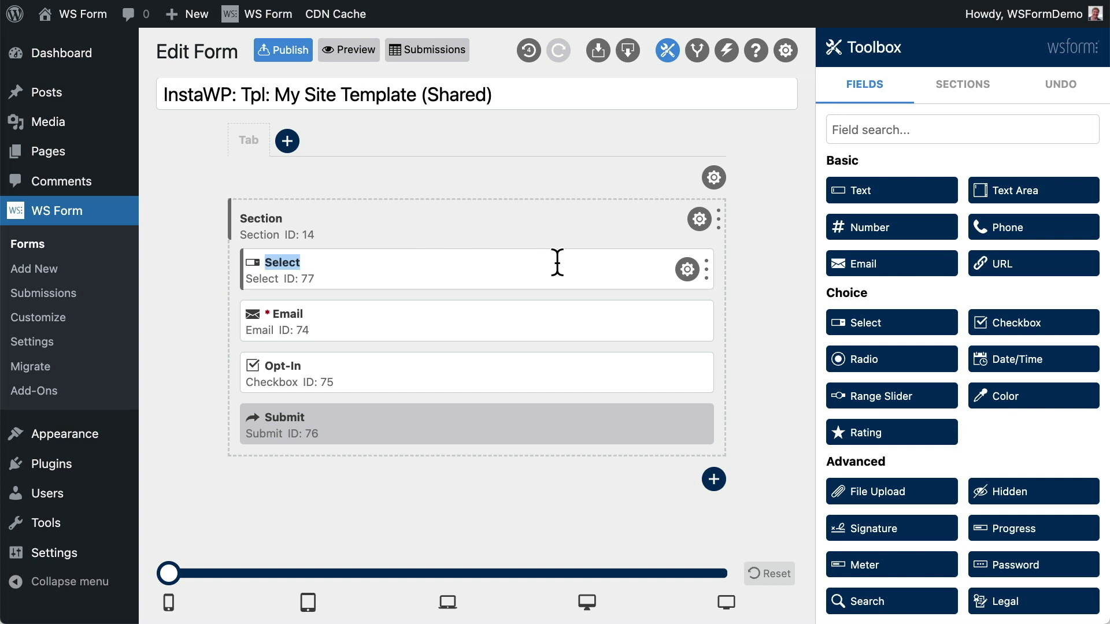
click(687, 270)
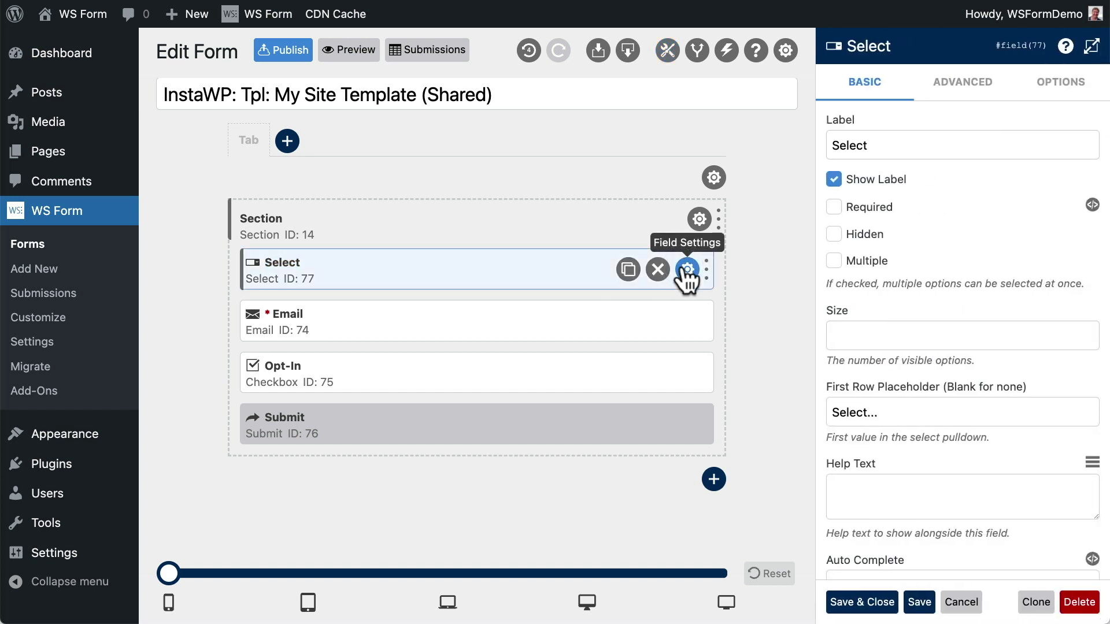
click(1062, 95)
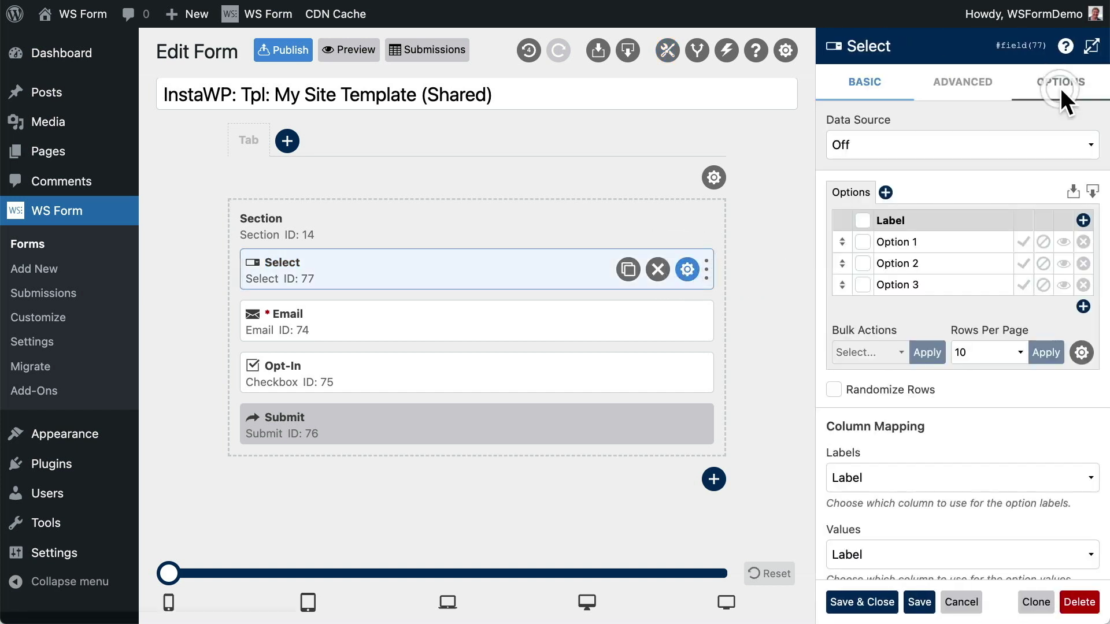
click(998, 163)
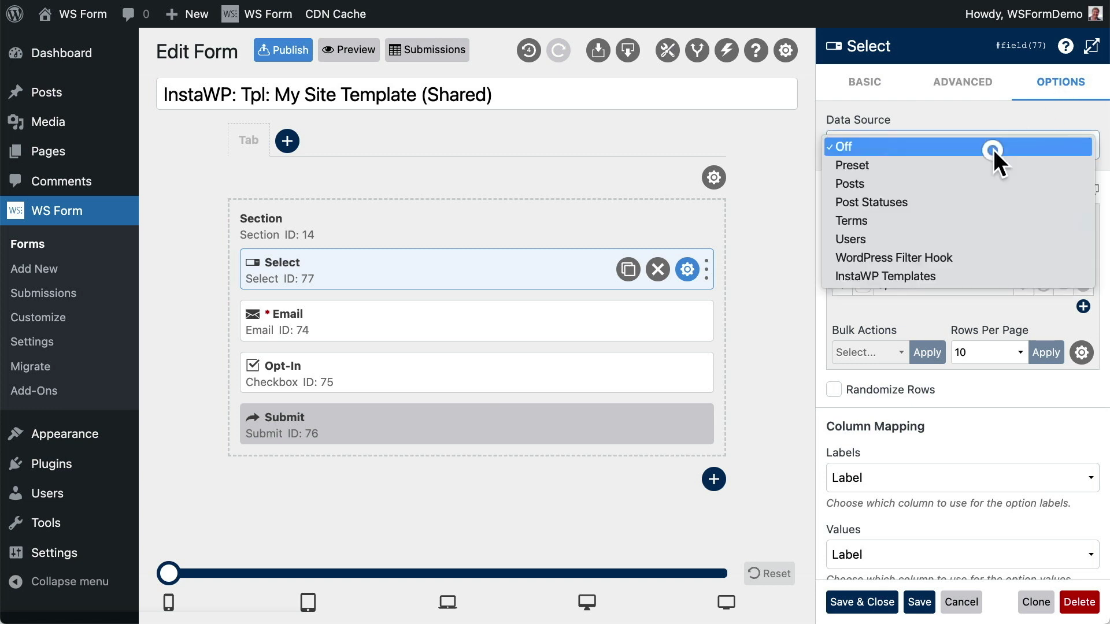
click(912, 276)
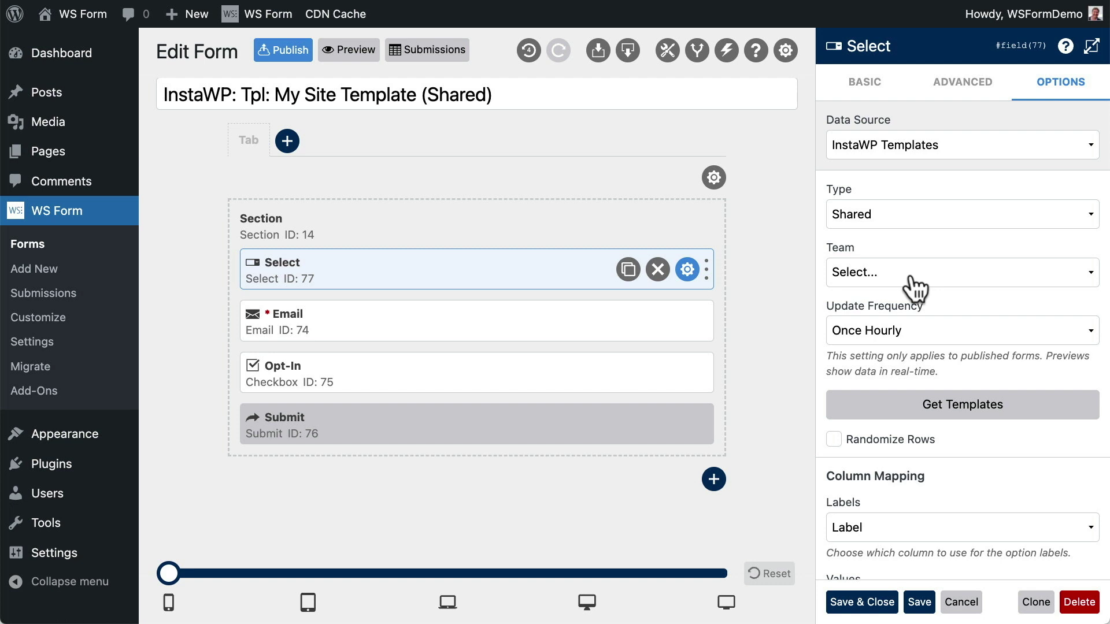
click(964, 405)
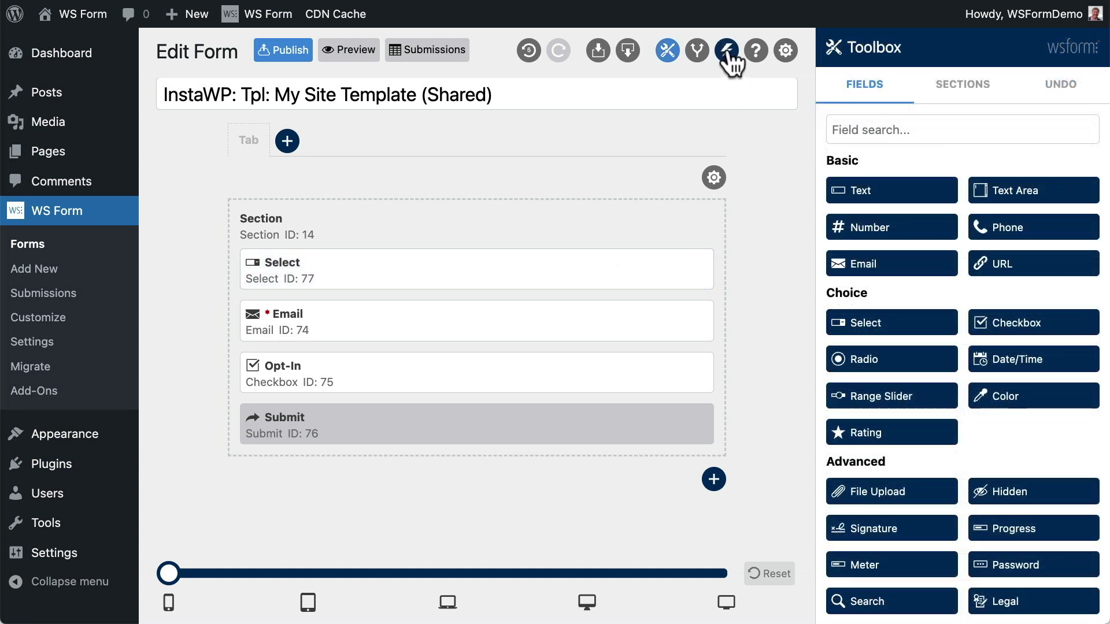
Step: Set Create InstaWP Site to Method Template Selector using the Select (ID: 77) field
click(729, 60)
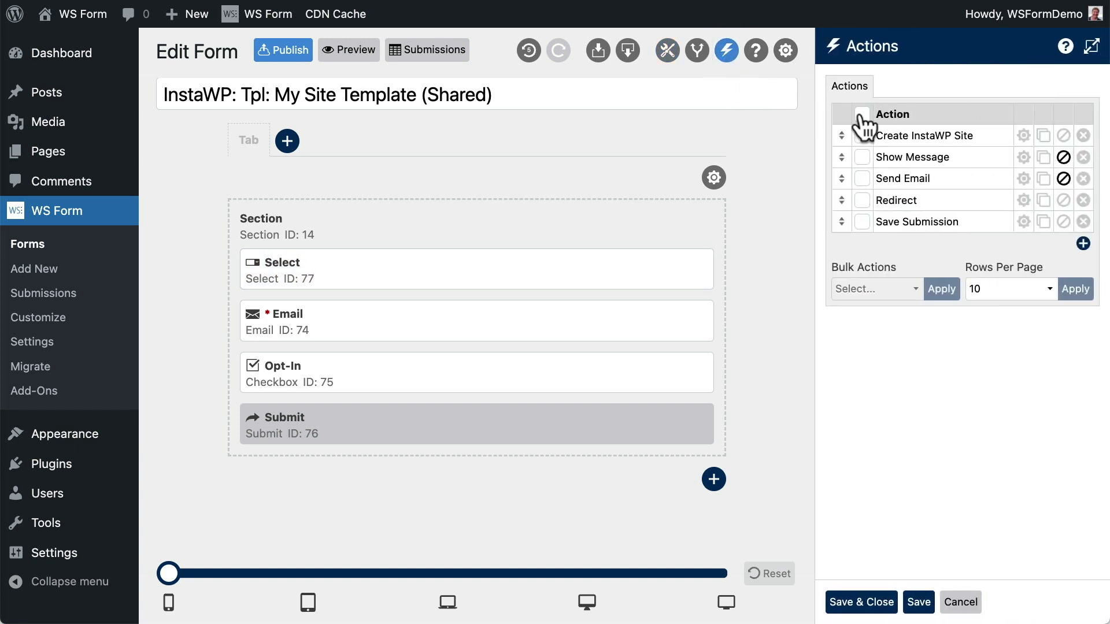
click(1023, 135)
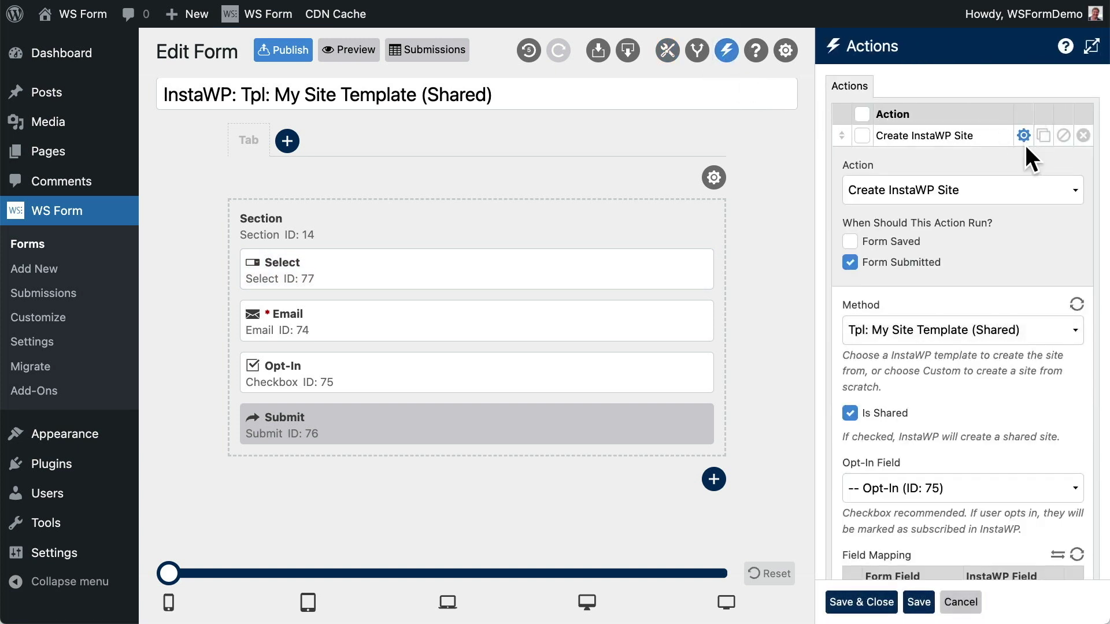
click(965, 334)
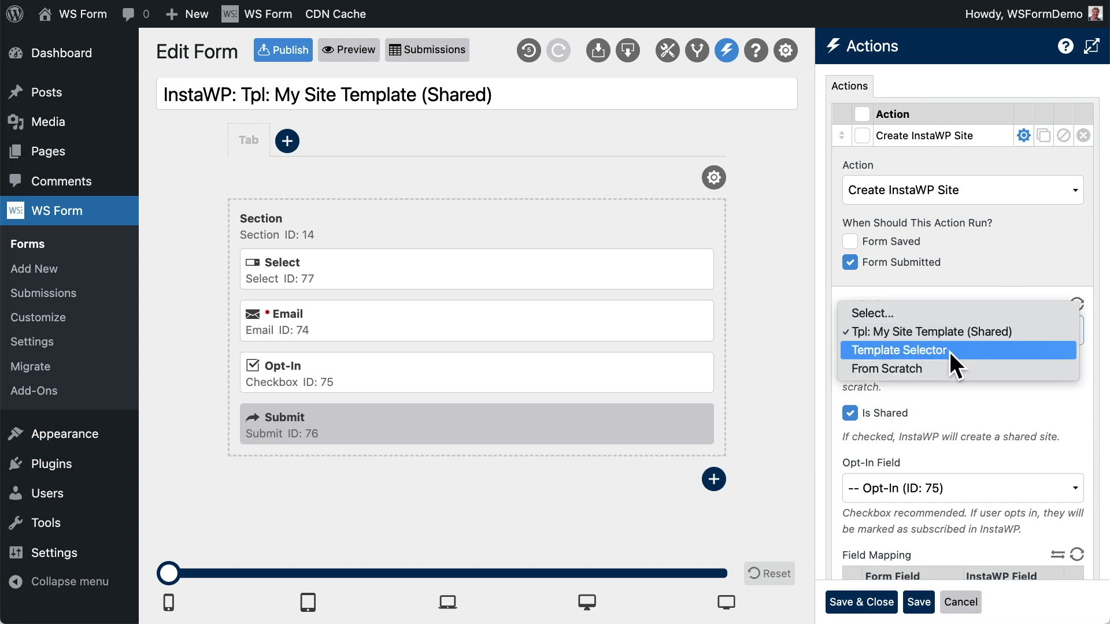
click(949, 352)
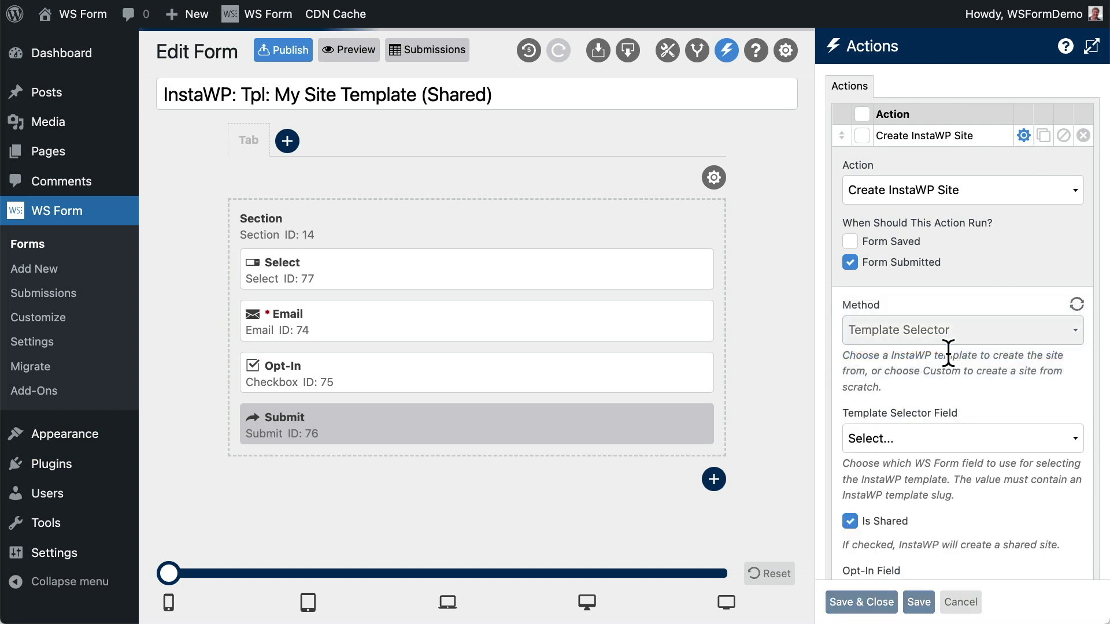
click(935, 442)
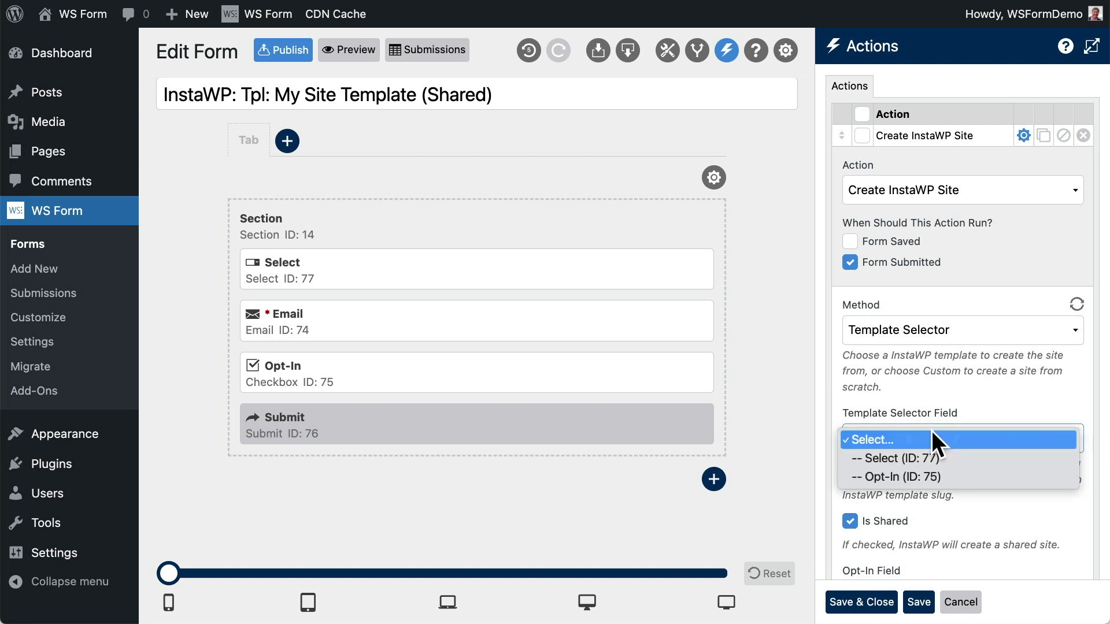
click(920, 458)
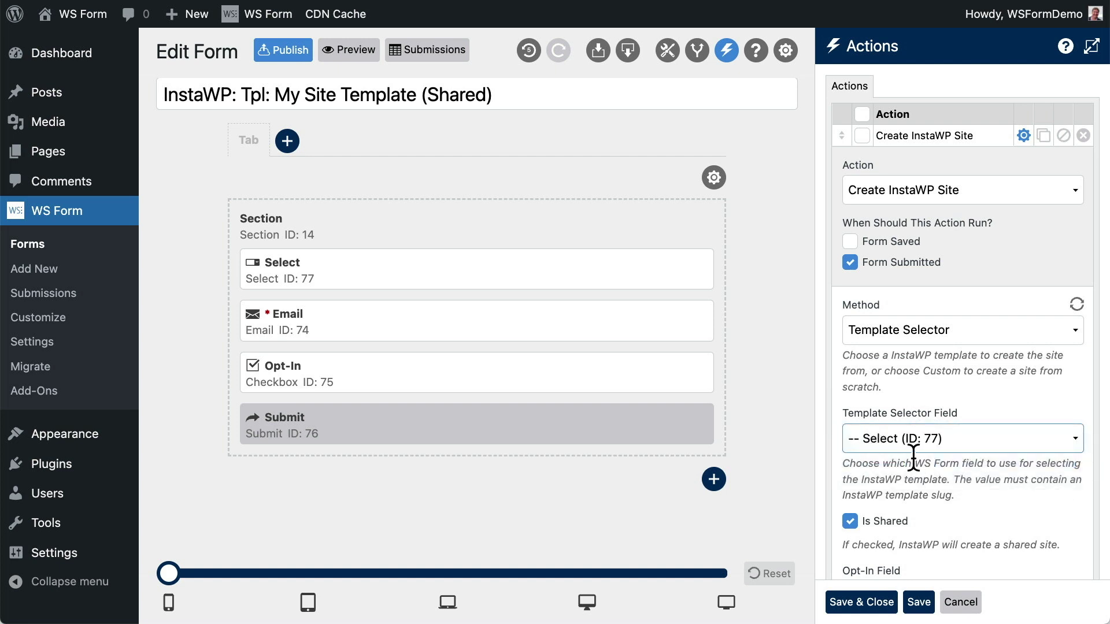
click(918, 459)
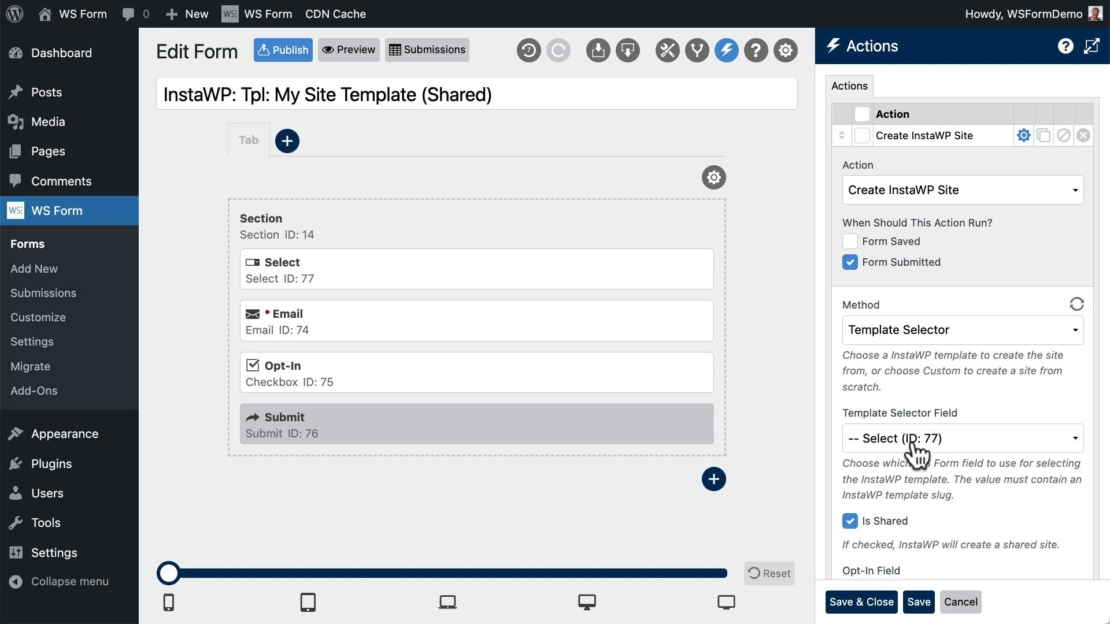
Step: Set the action's Method to From Scratch, leaving Configuration at Select... with WordPress 6.3 and PHP 7.4
click(906, 332)
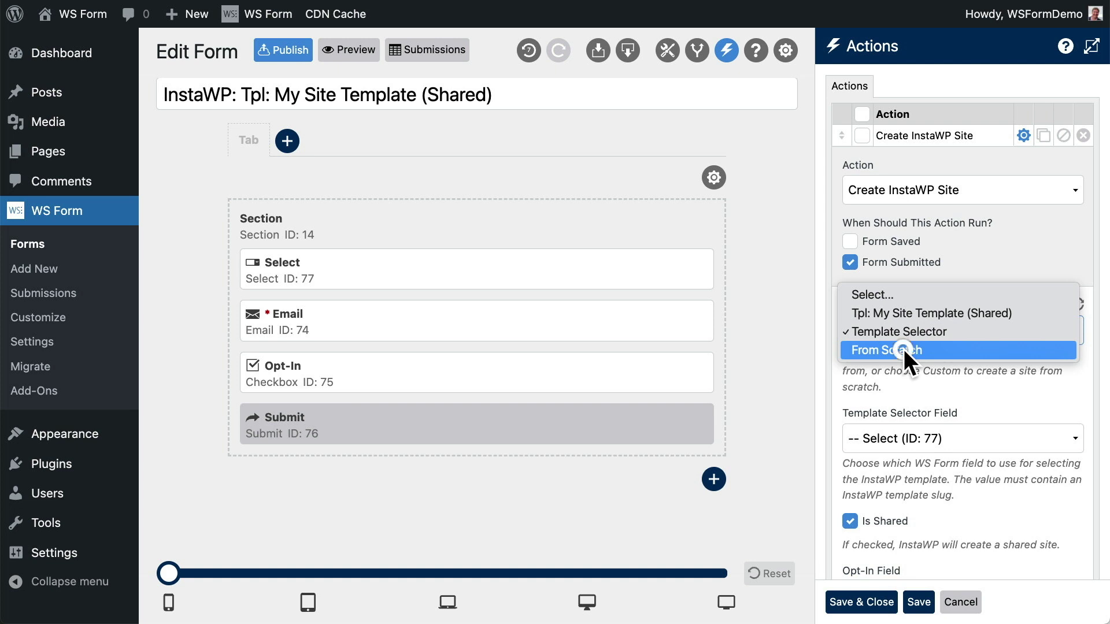
click(904, 350)
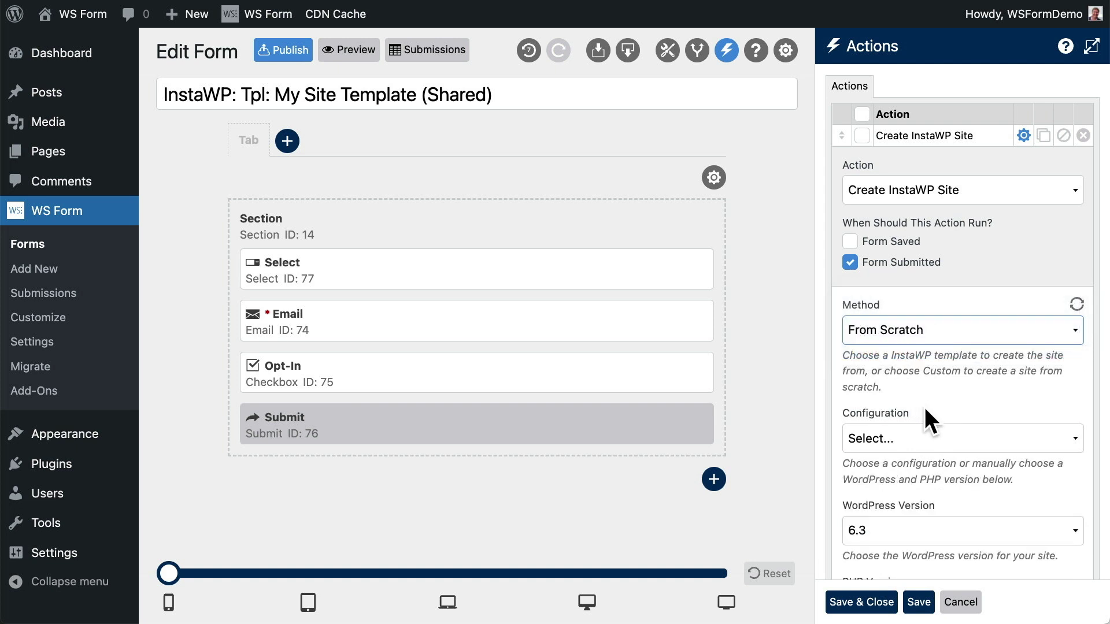
click(945, 437)
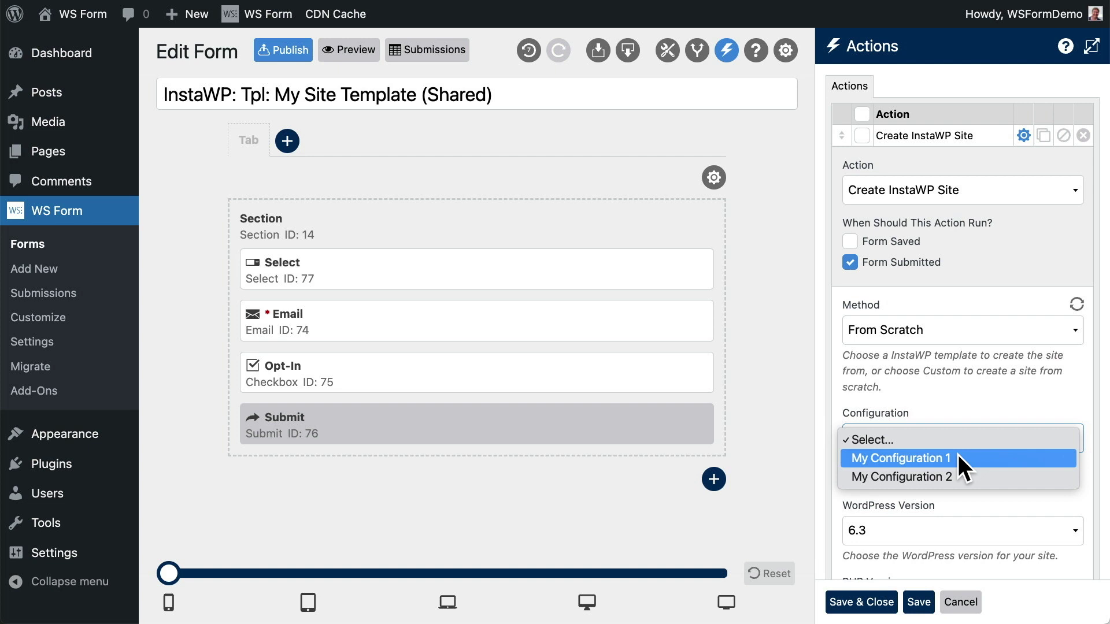
click(972, 494)
scroll(974, 495, down, 2)
scroll(973, 495, down, 3)
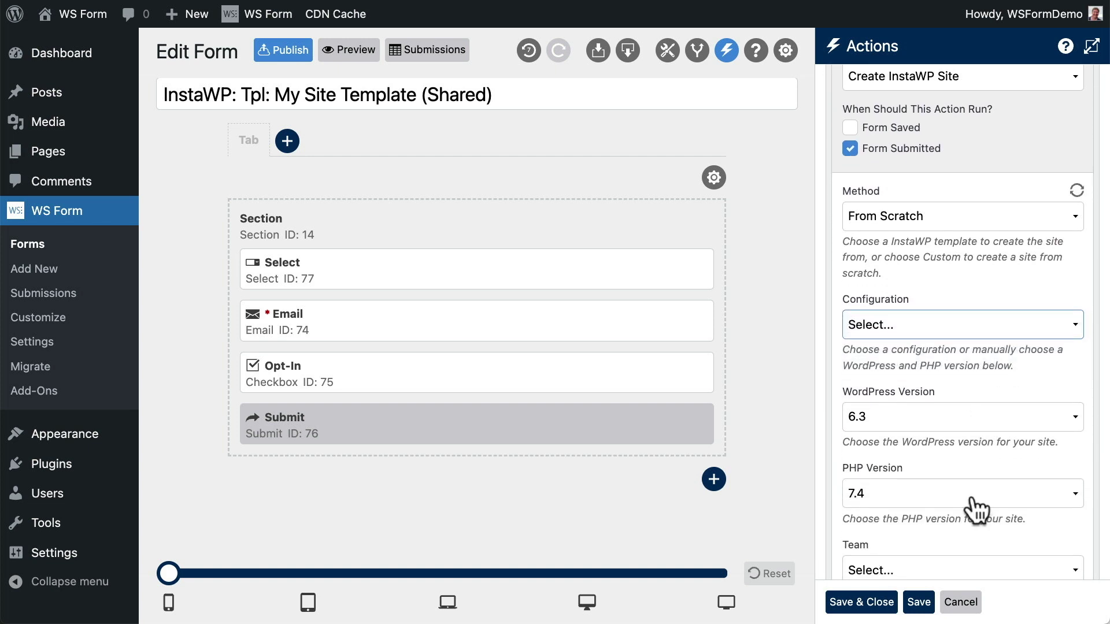